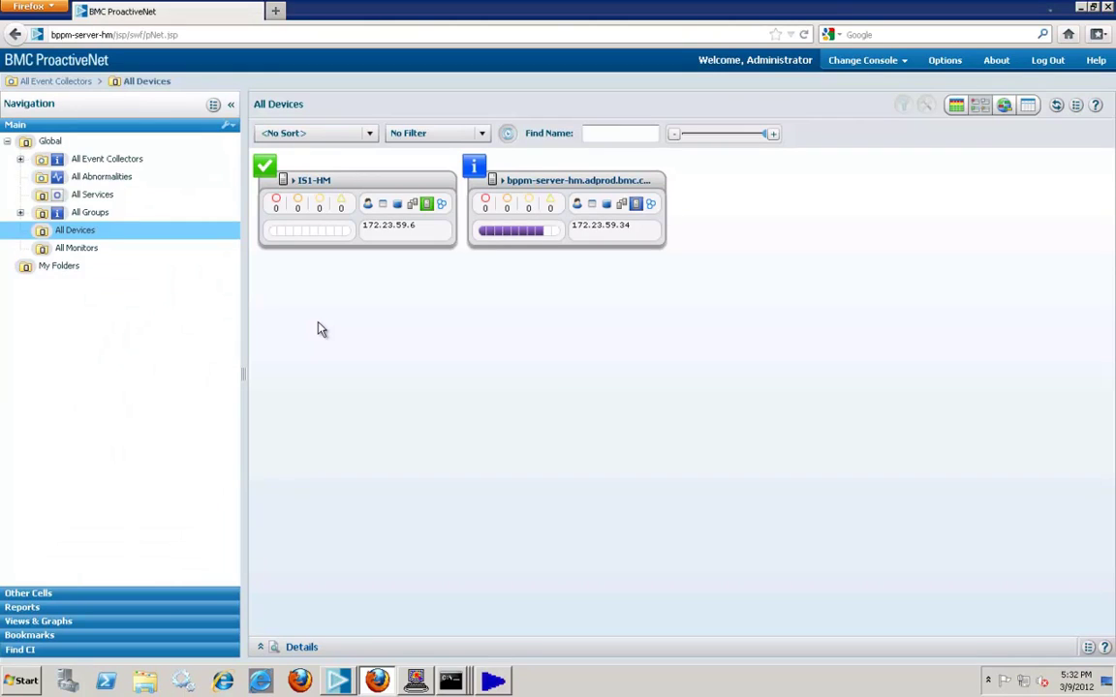
View the IS1-HM device details, then switch to the Administration Console
click(351, 189)
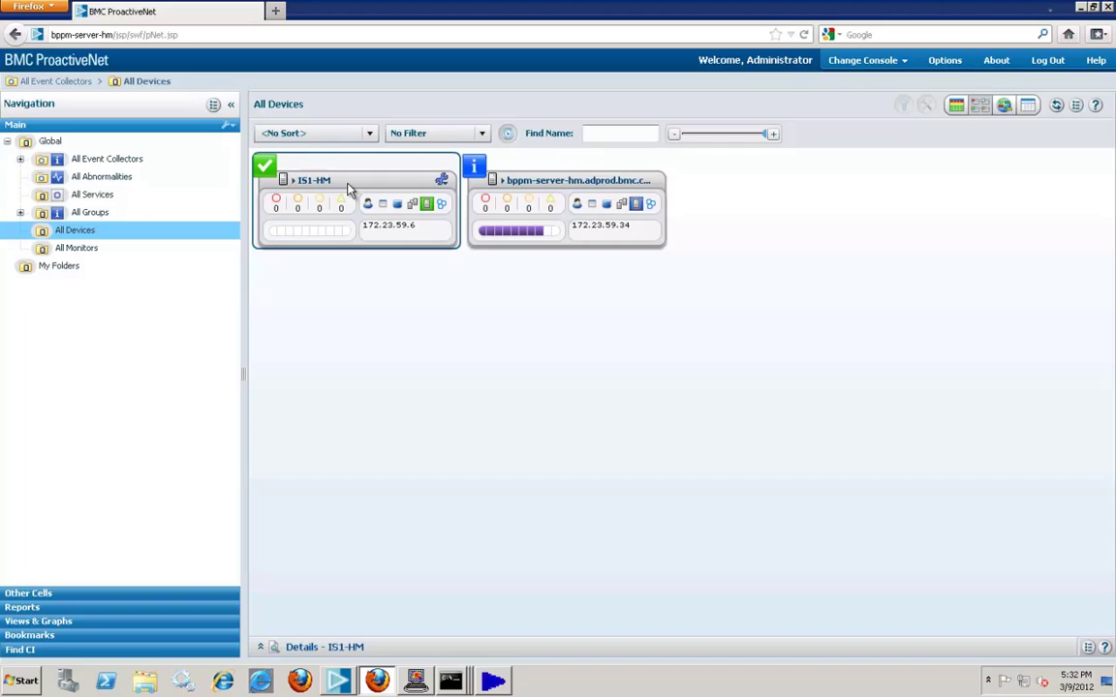
mouse_move(548, 182)
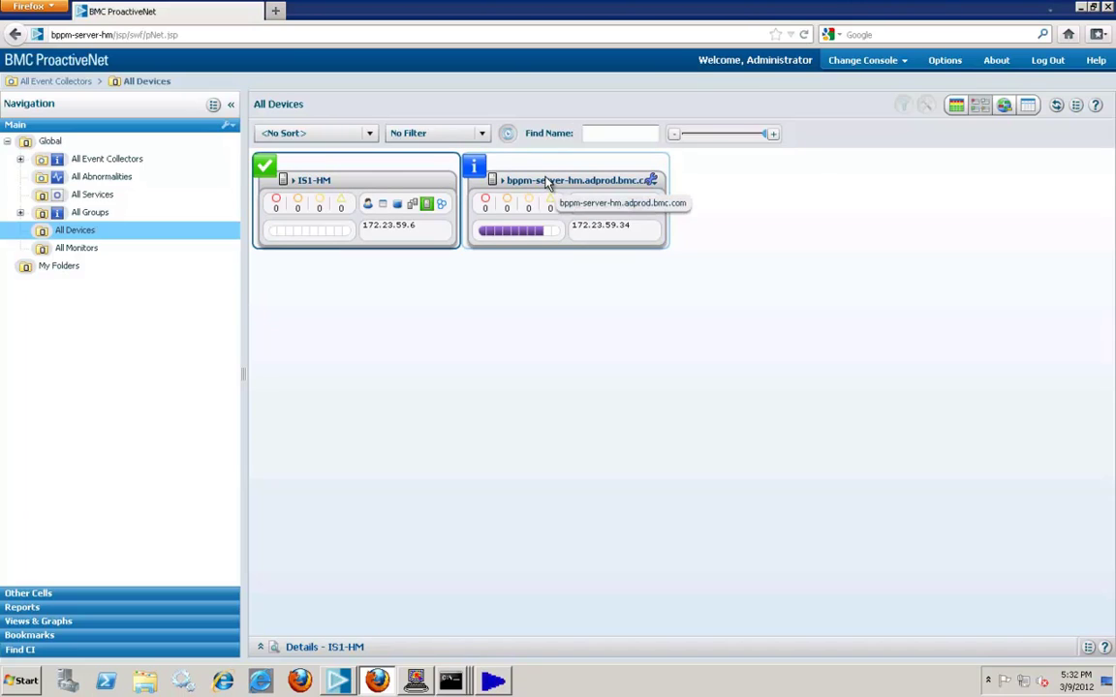
click(341, 682)
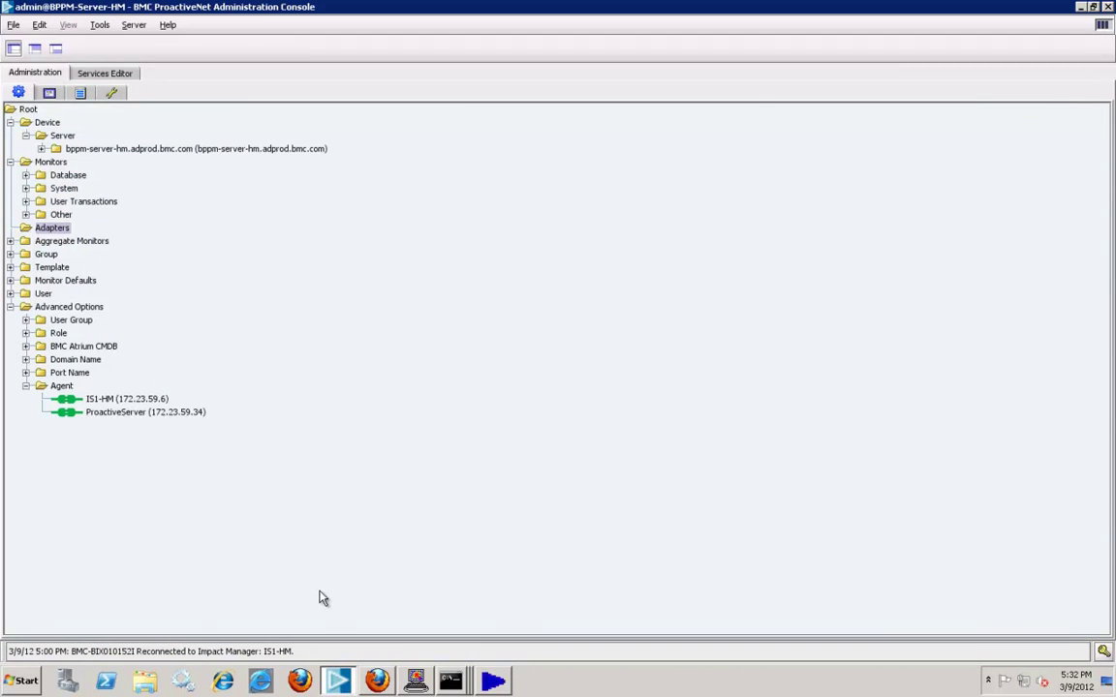
Start Import Monitor Types And Add Adapter from the Adapters folder
click(117, 402)
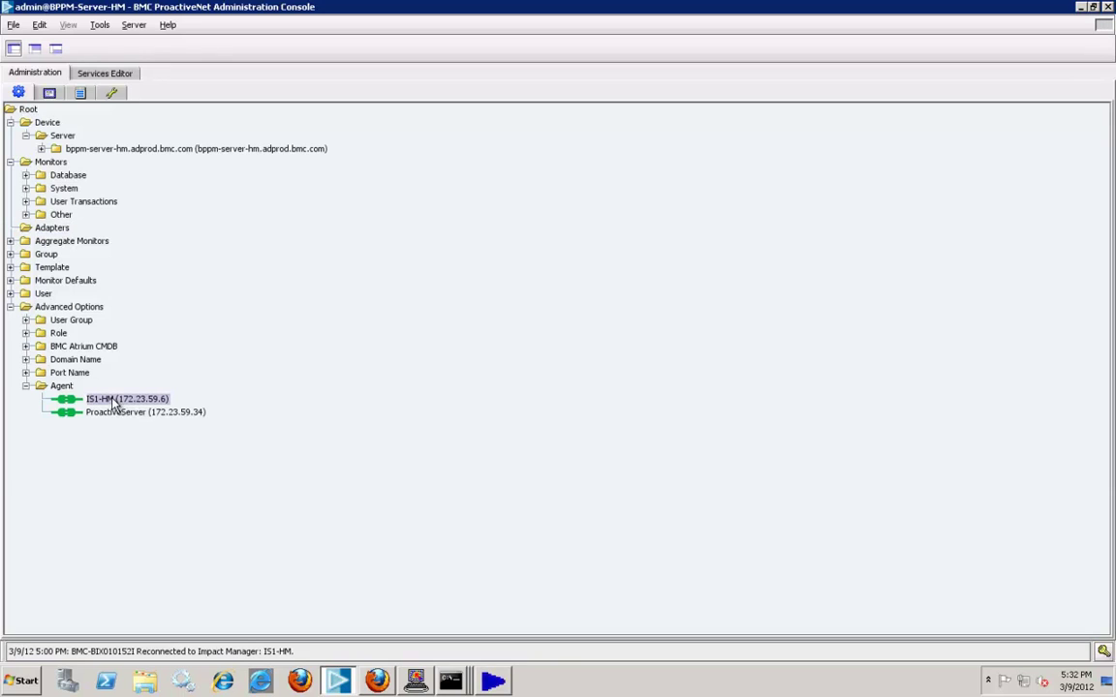
click(55, 230)
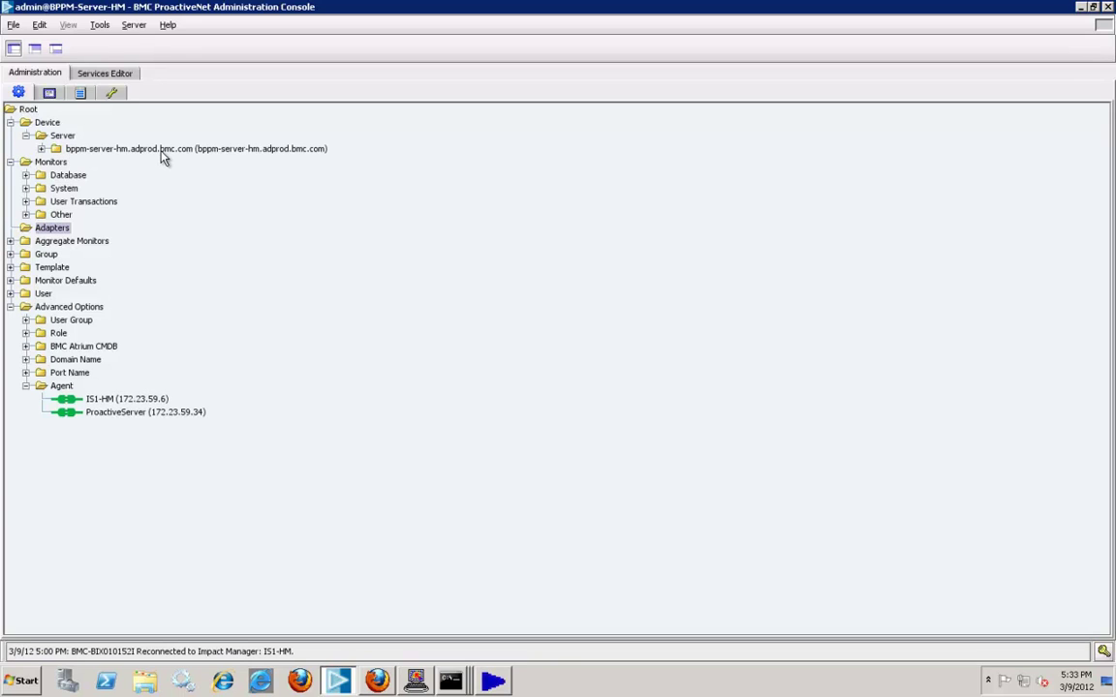
right_click(59, 229)
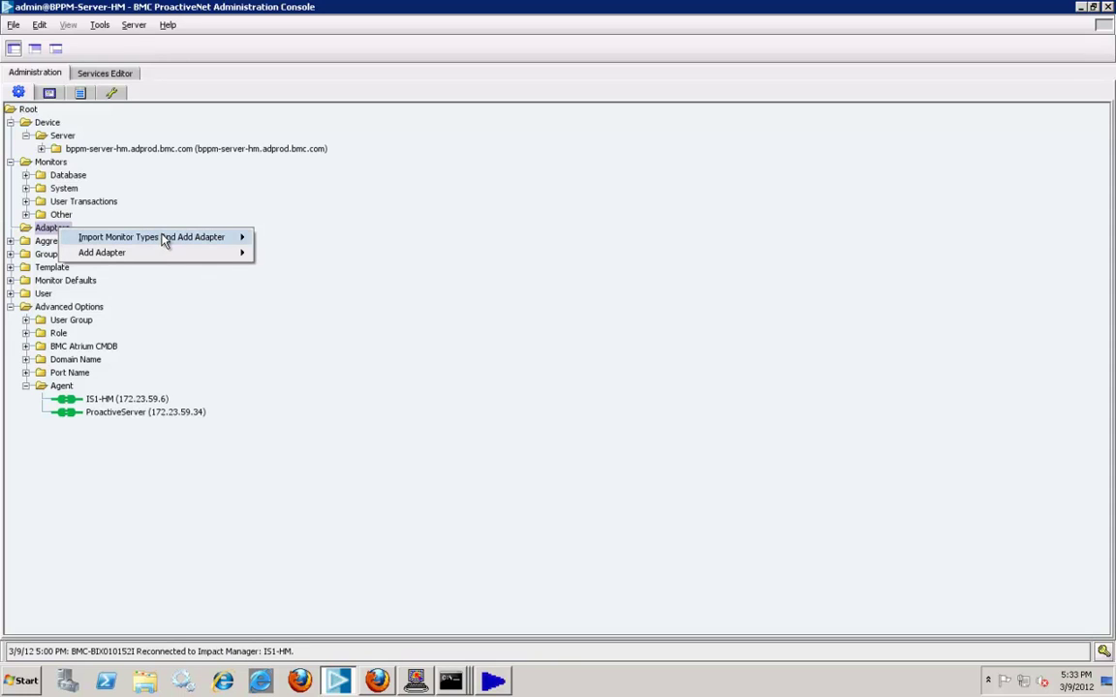
mouse_move(151, 237)
click(300, 241)
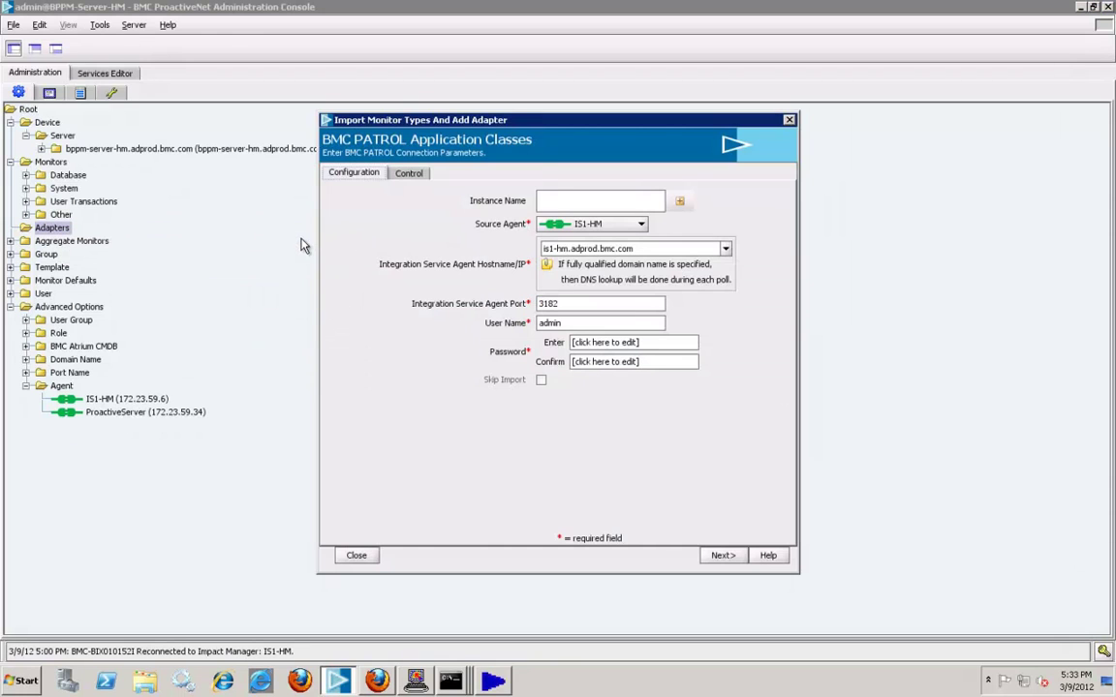
Set the instance name to $(DNSIP), enter and confirm the adapter password, and continue
click(679, 202)
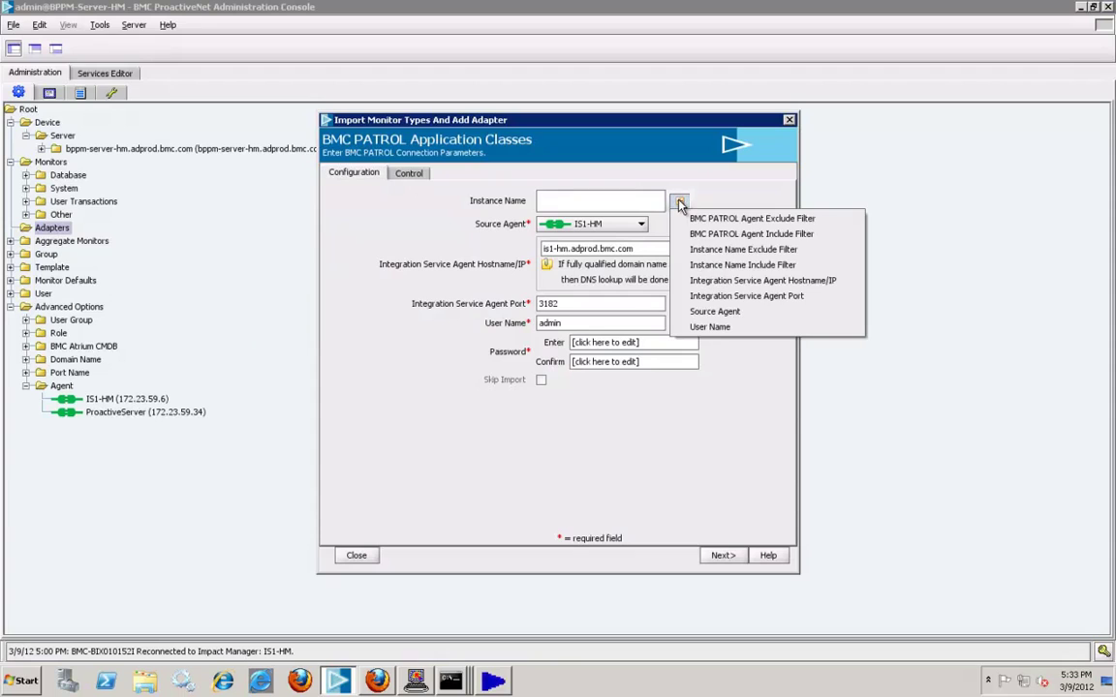
click(721, 282)
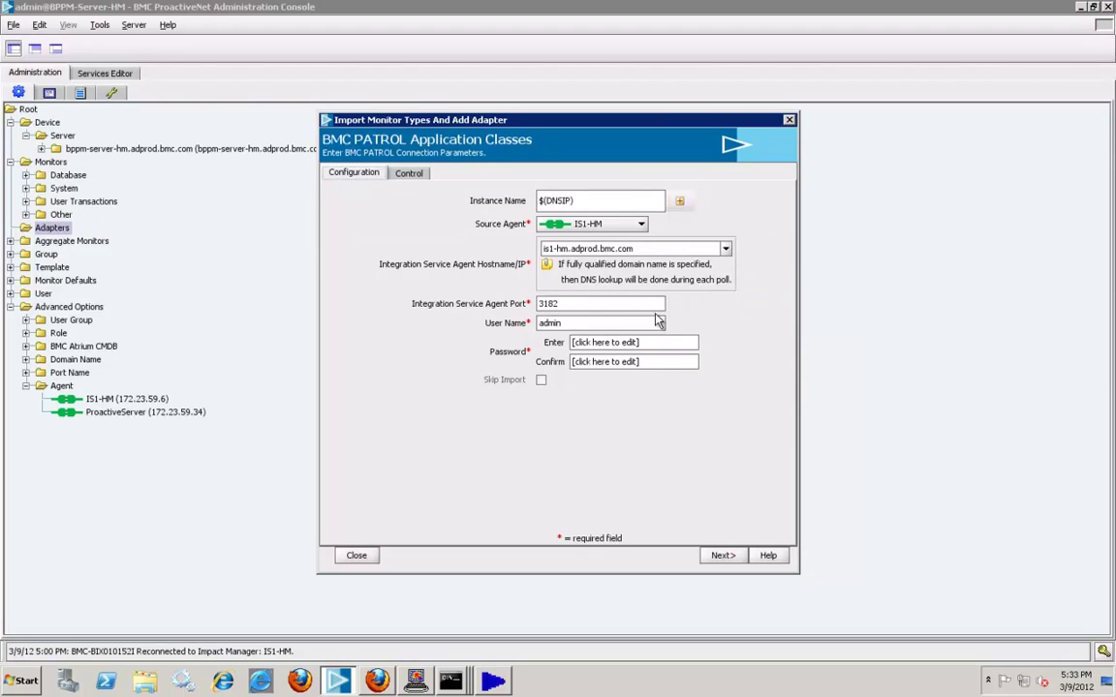
click(646, 342)
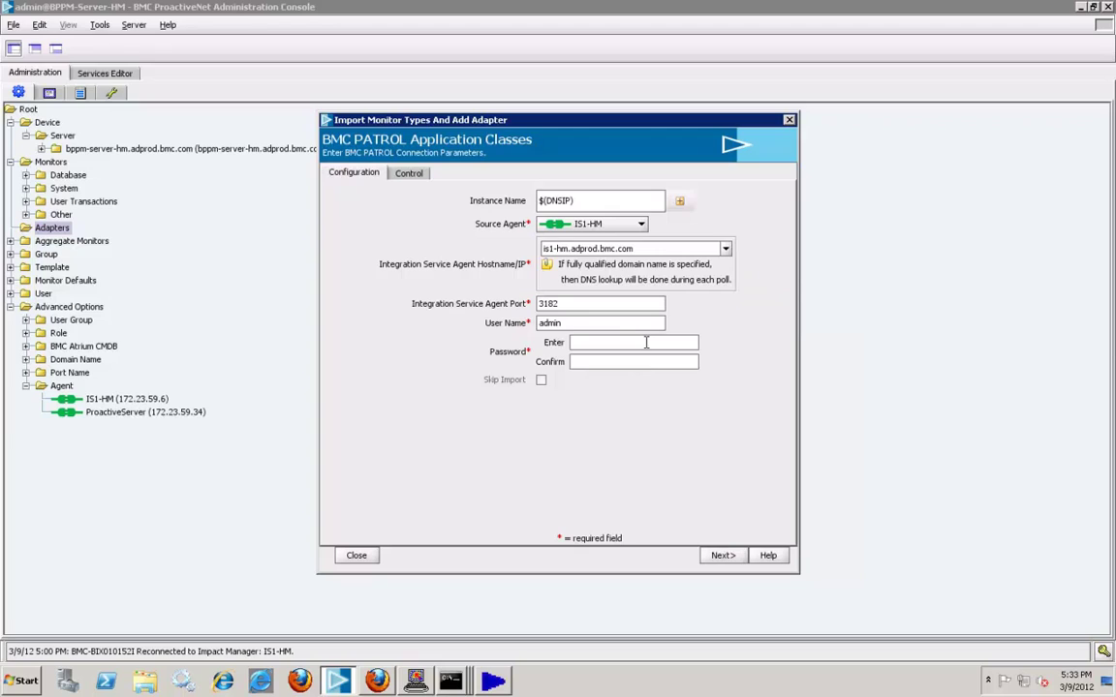
key(Tab)
click(721, 556)
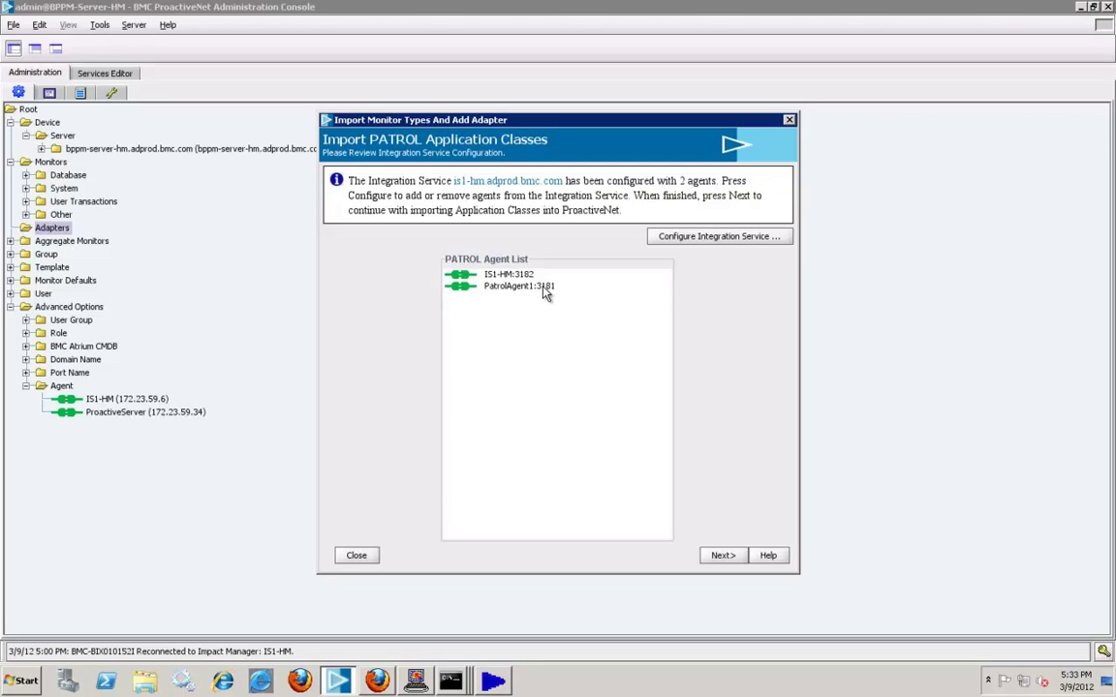
Select all PATROL application classes for import except Cache
click(718, 560)
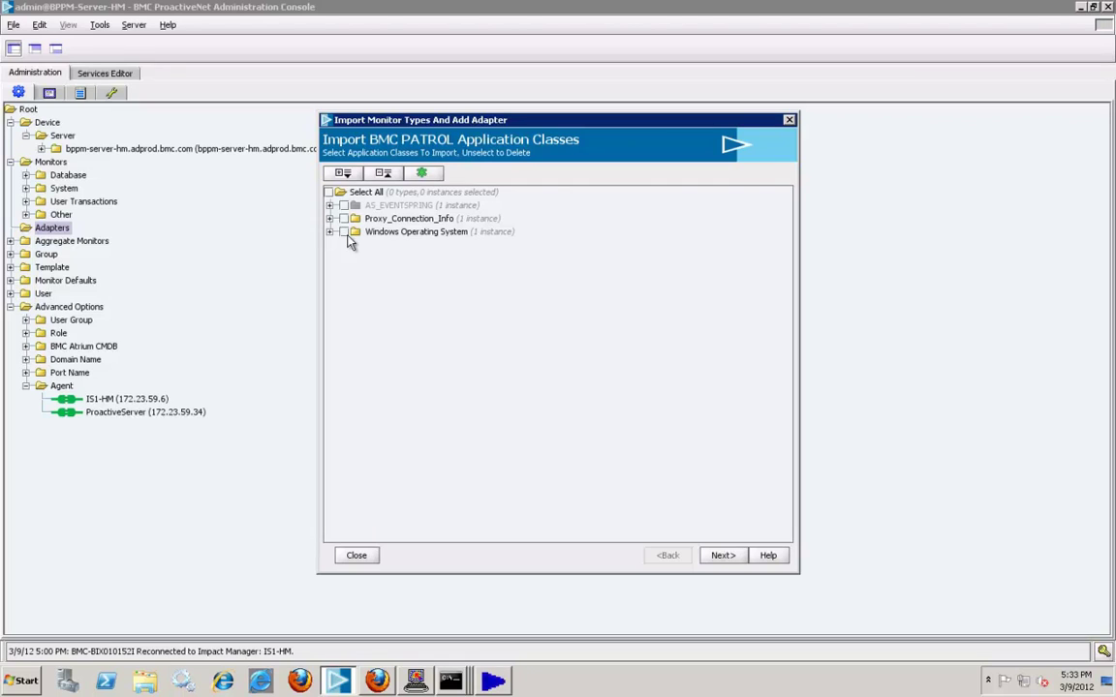
click(329, 193)
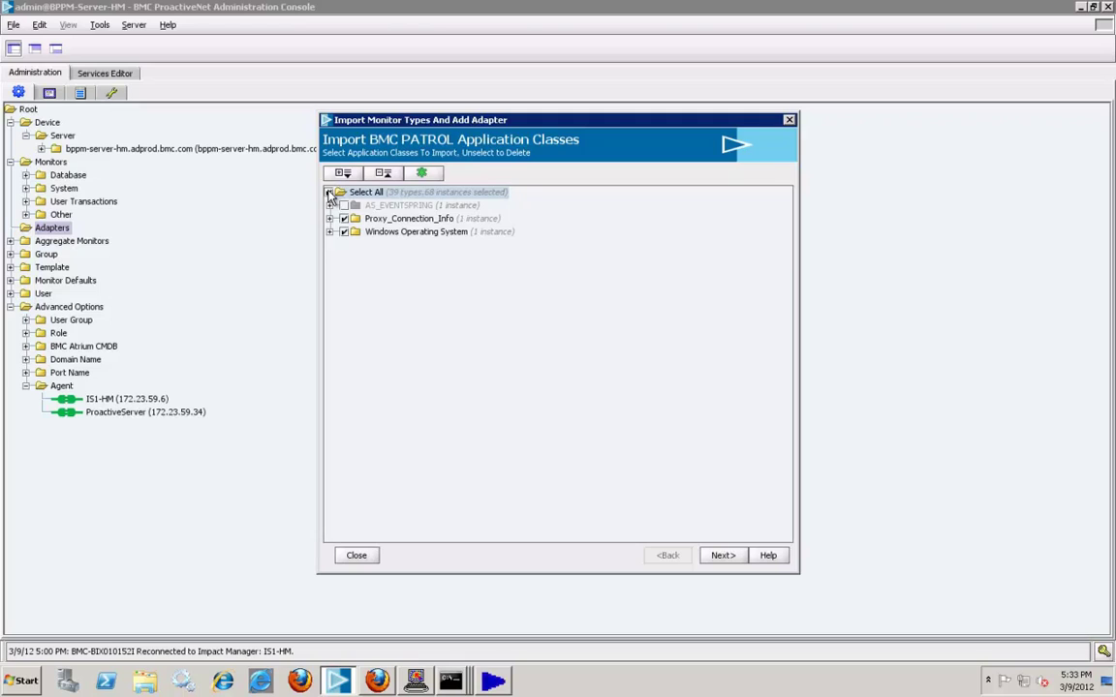
click(330, 233)
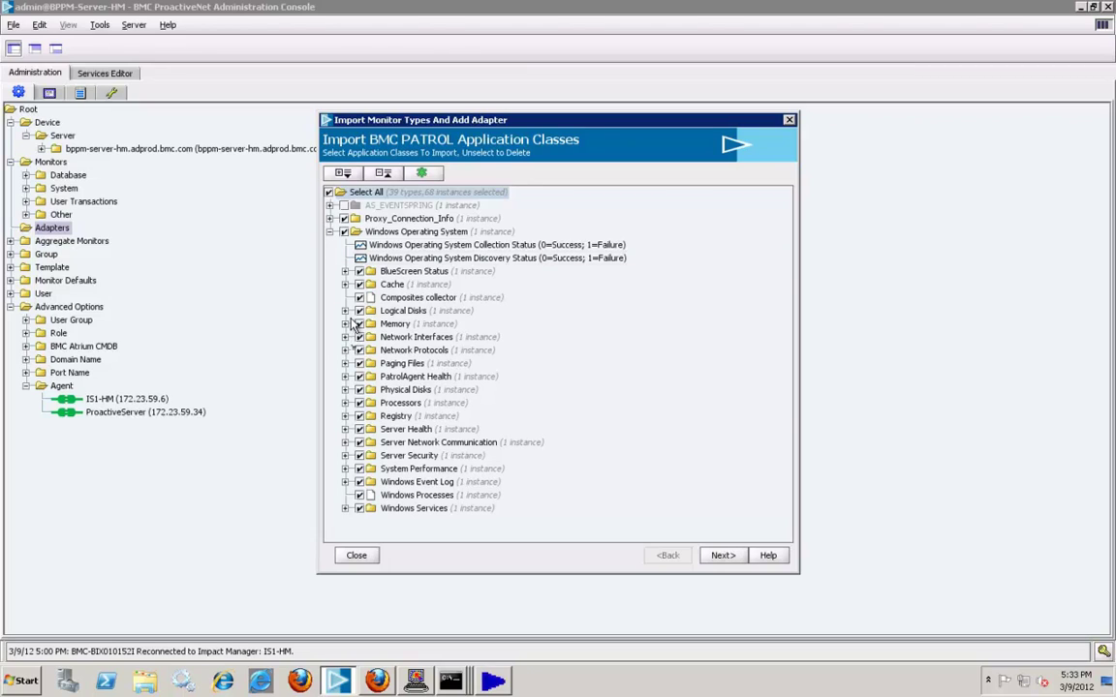
click(359, 284)
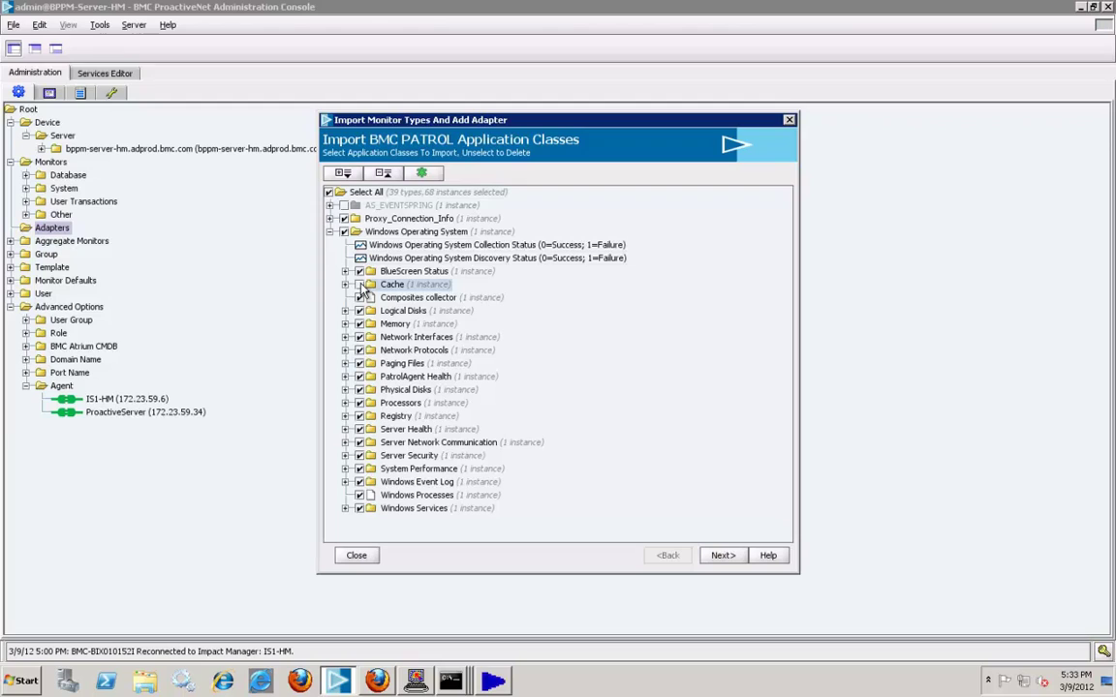
Expand Windows Services > Windows Service to inspect its Service Status monitor
click(346, 508)
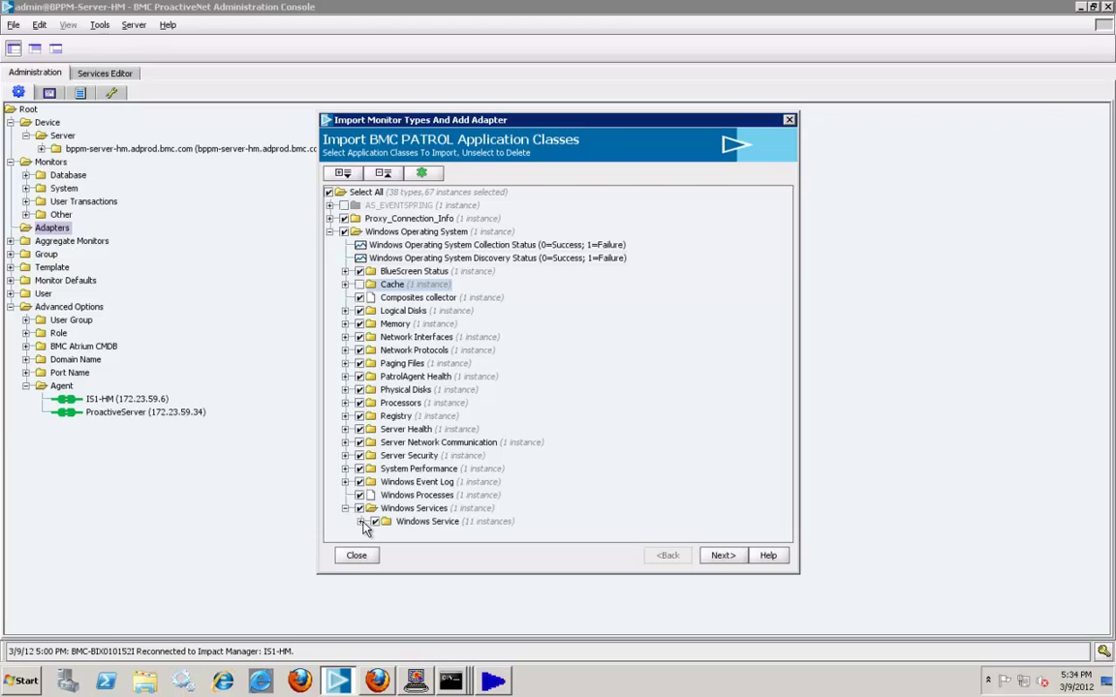
click(360, 521)
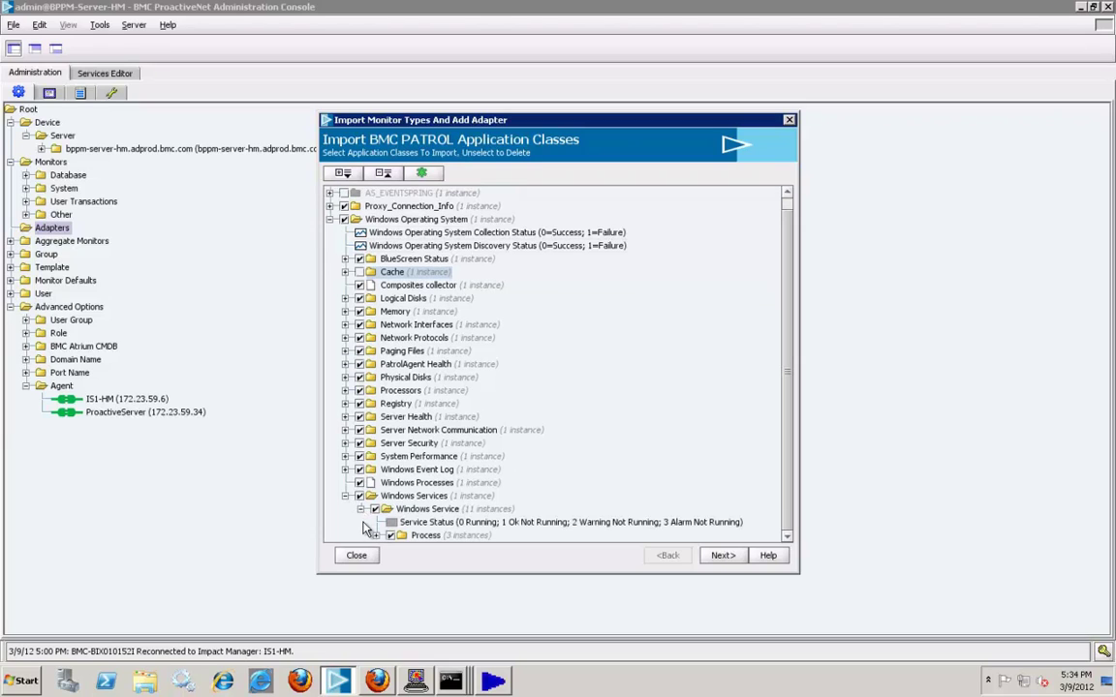
click(422, 524)
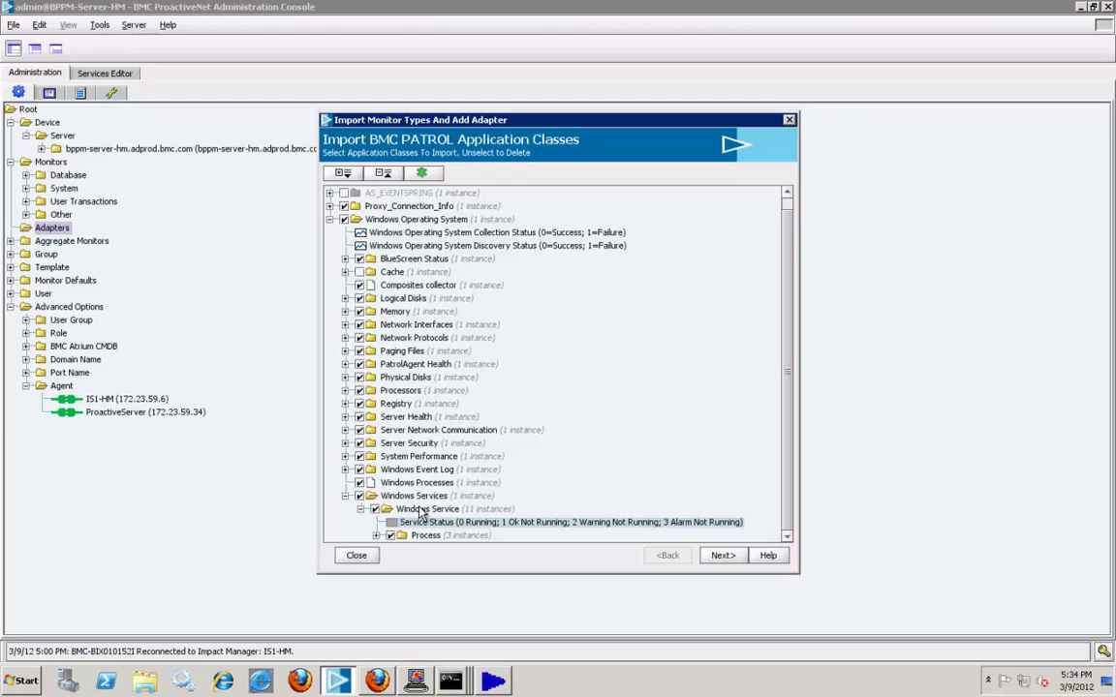
click(422, 511)
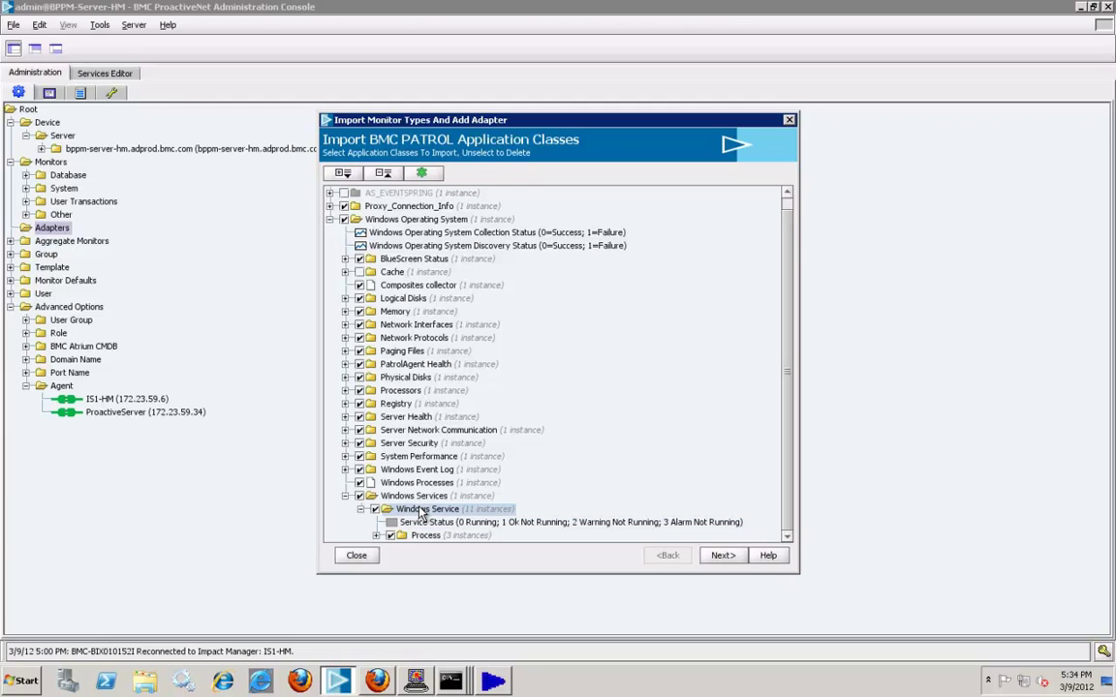
Inspect the Windows Service class settings and cancel without changes
right_click(423, 514)
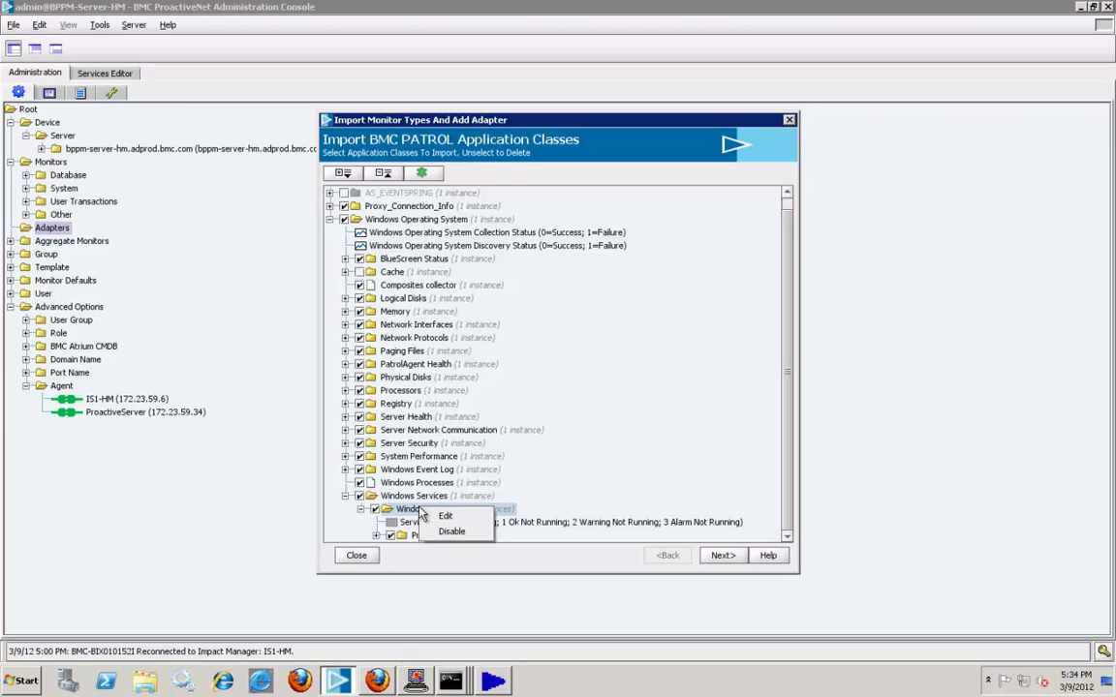
click(444, 516)
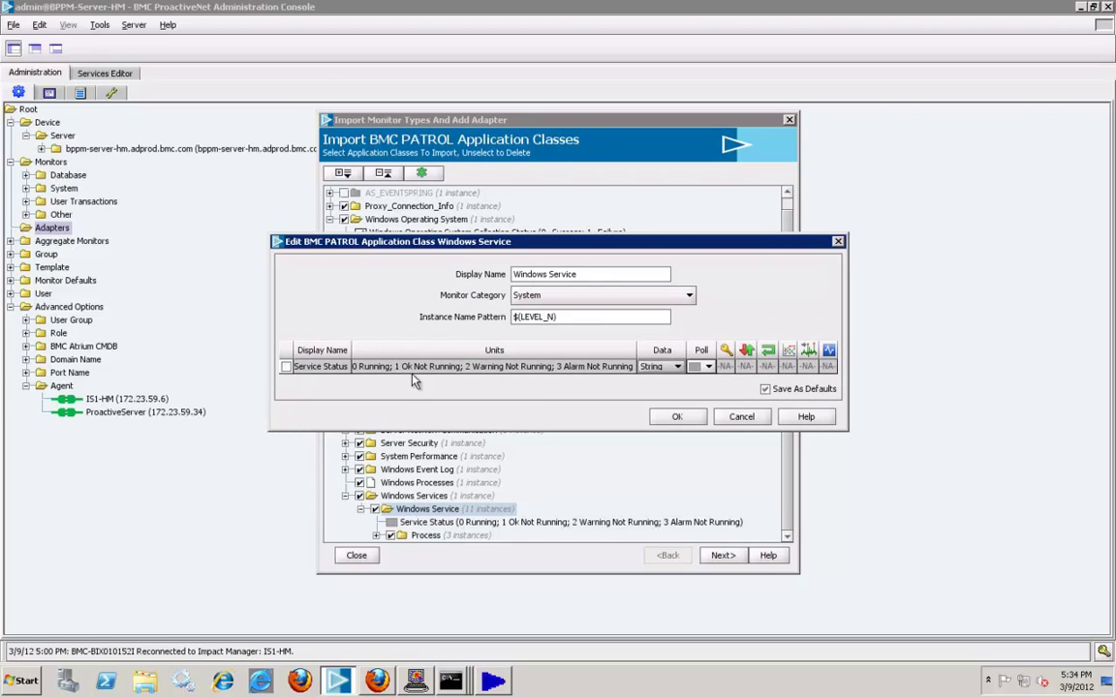
click(285, 367)
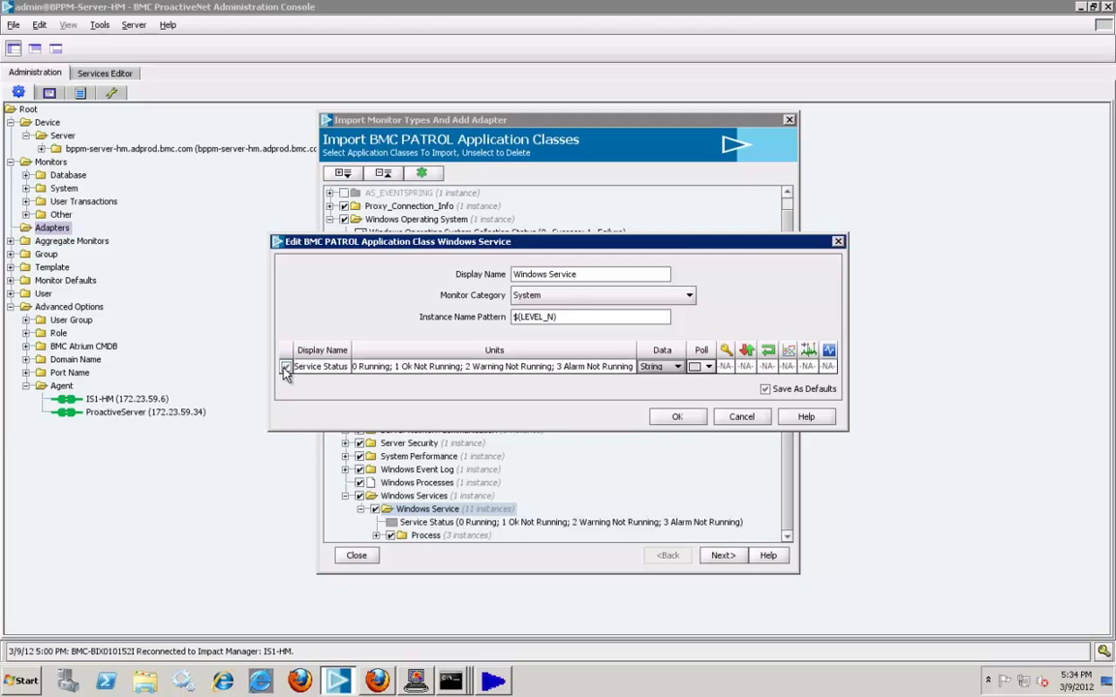
click(285, 367)
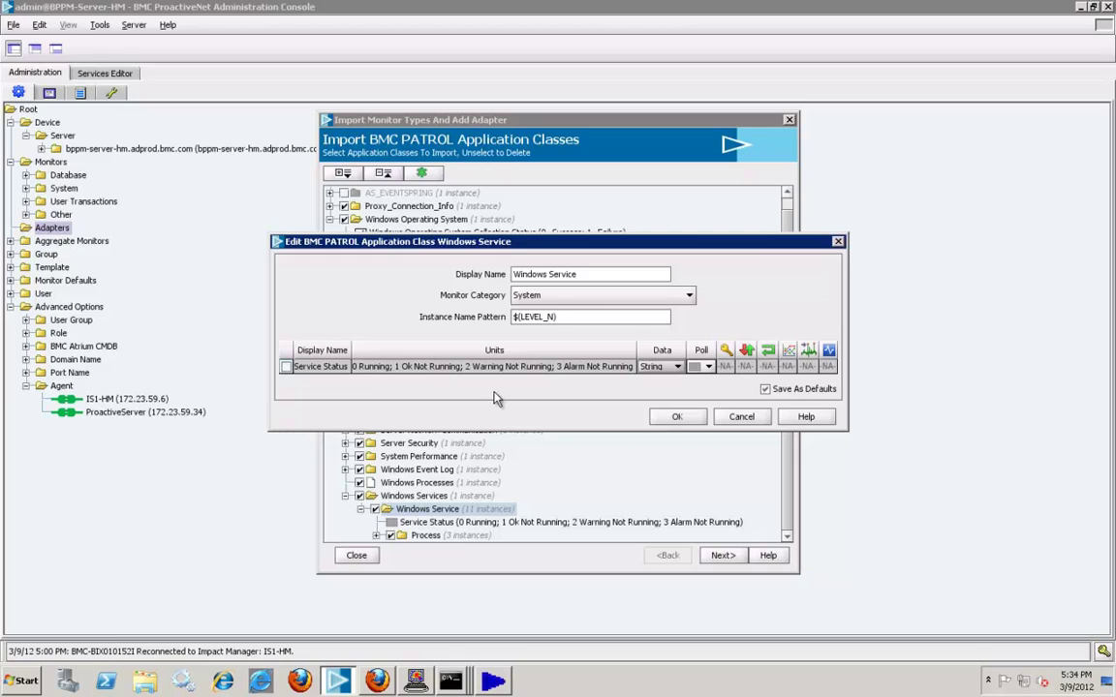
click(741, 416)
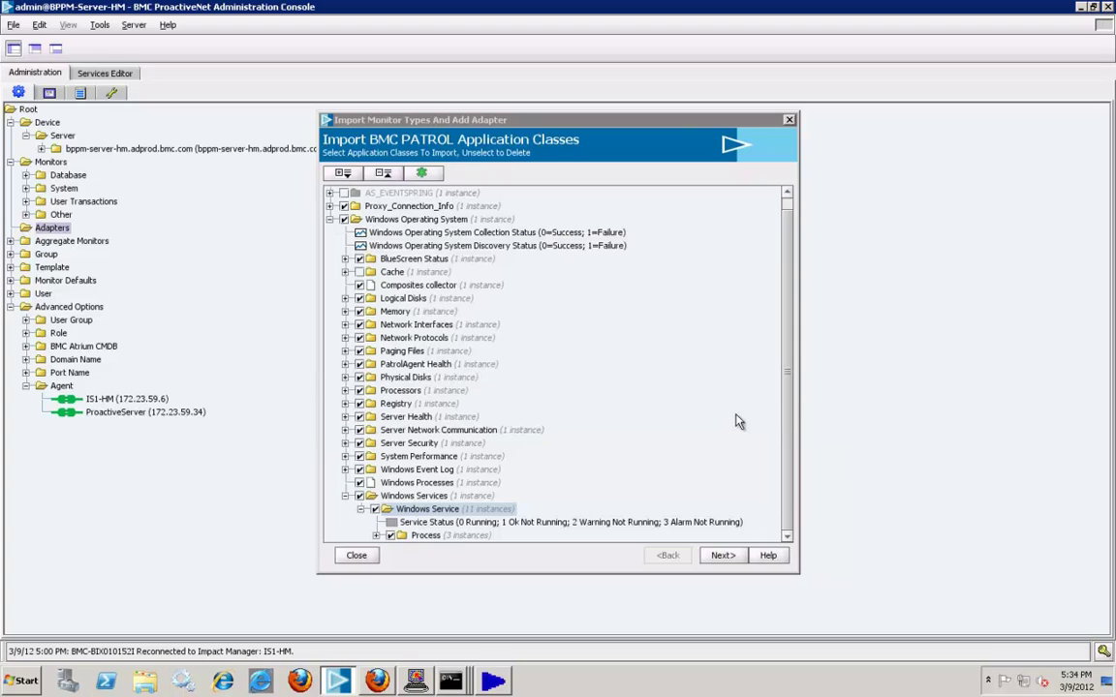
Exclude the Event Log Errors monitor from the Server Health class
click(345, 416)
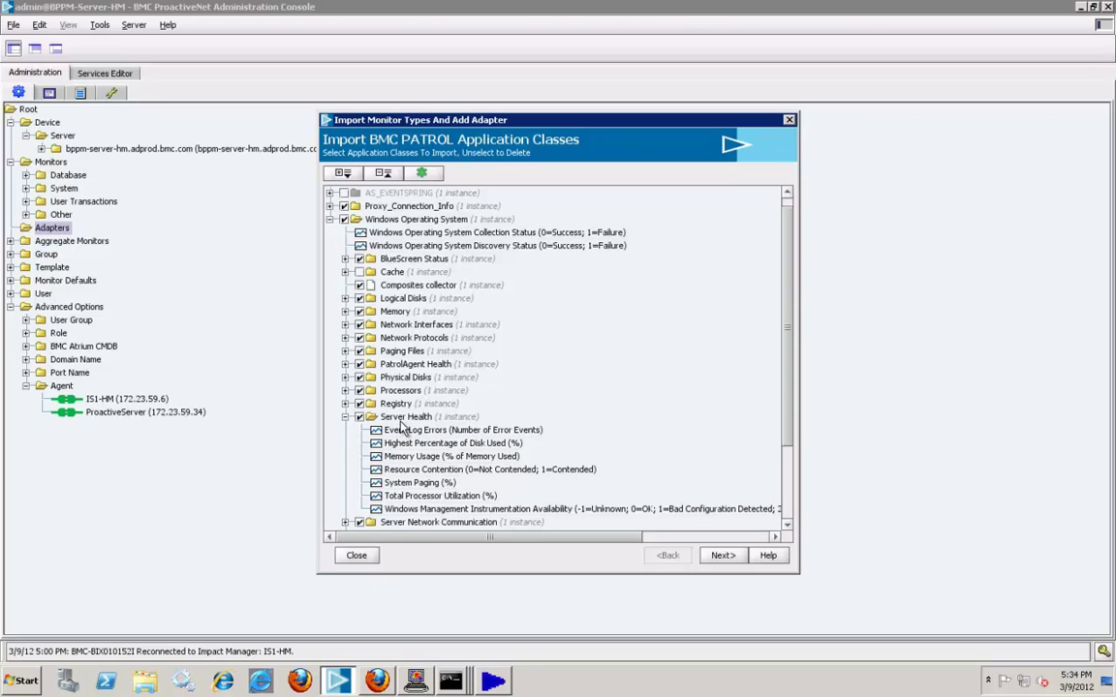
click(403, 419)
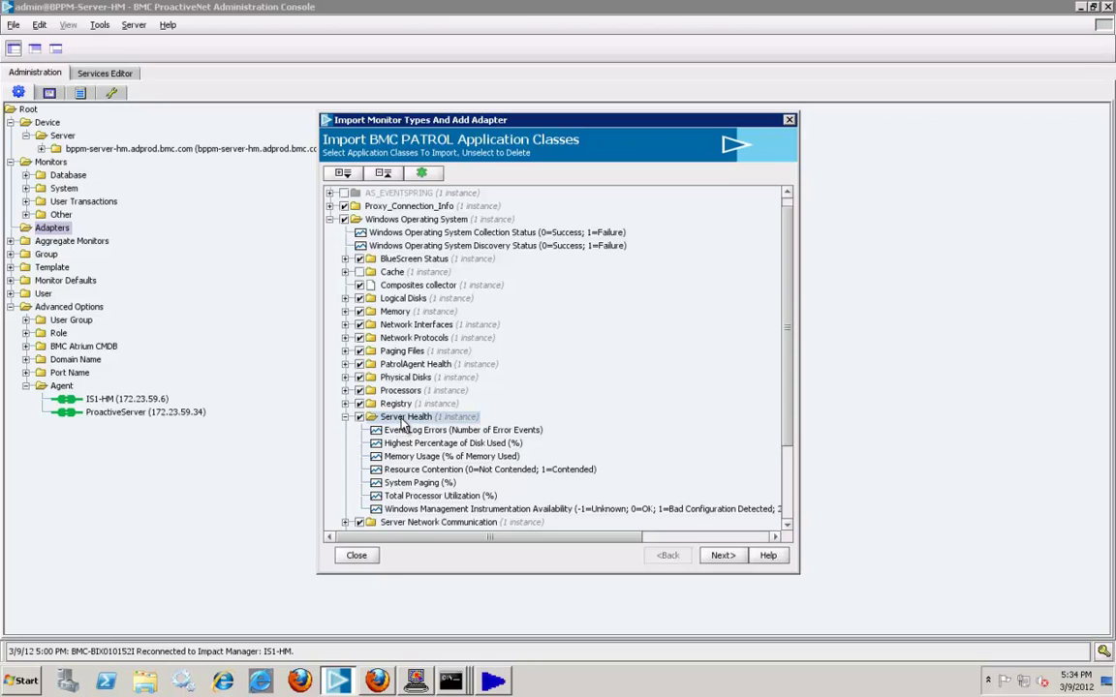
right_click(402, 422)
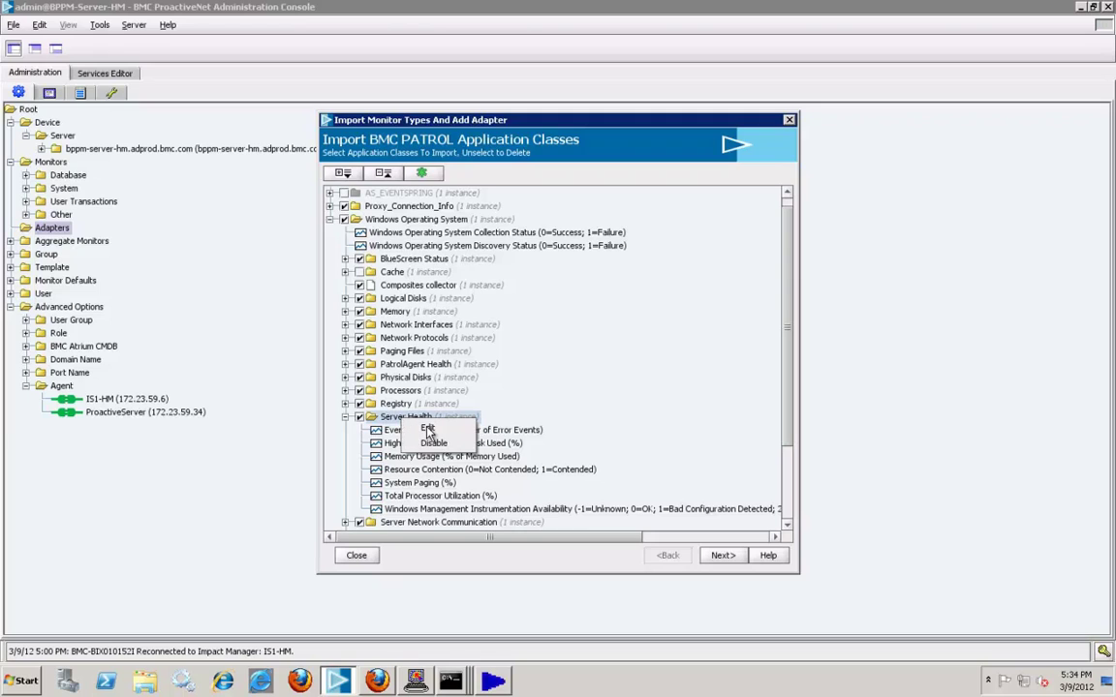
click(428, 429)
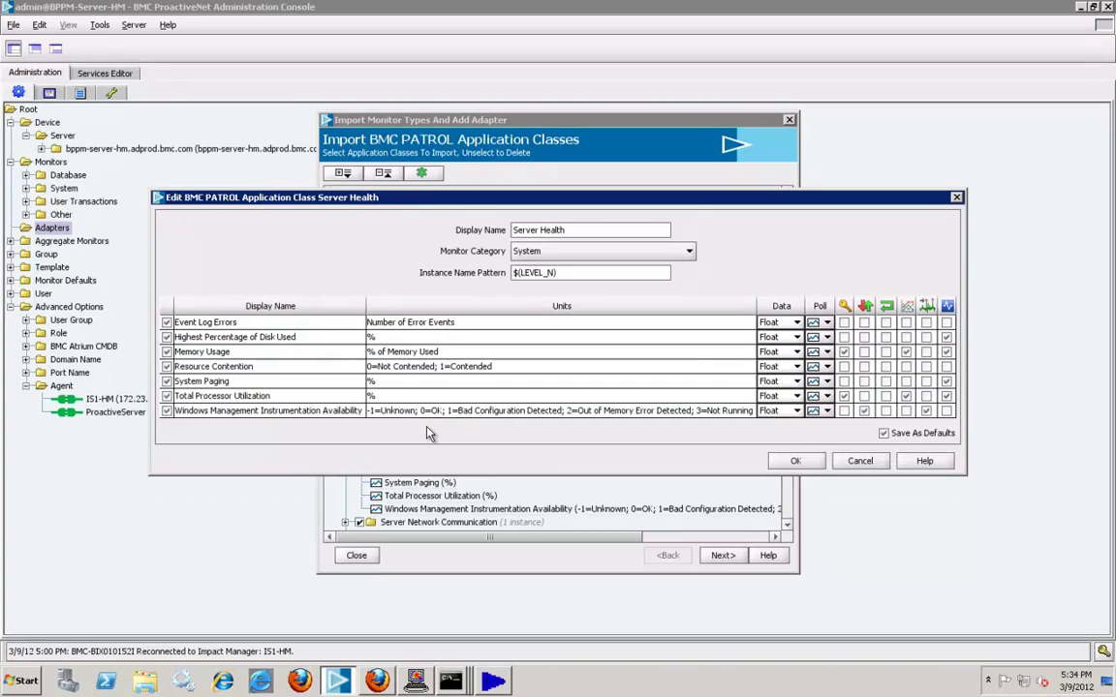
click(167, 323)
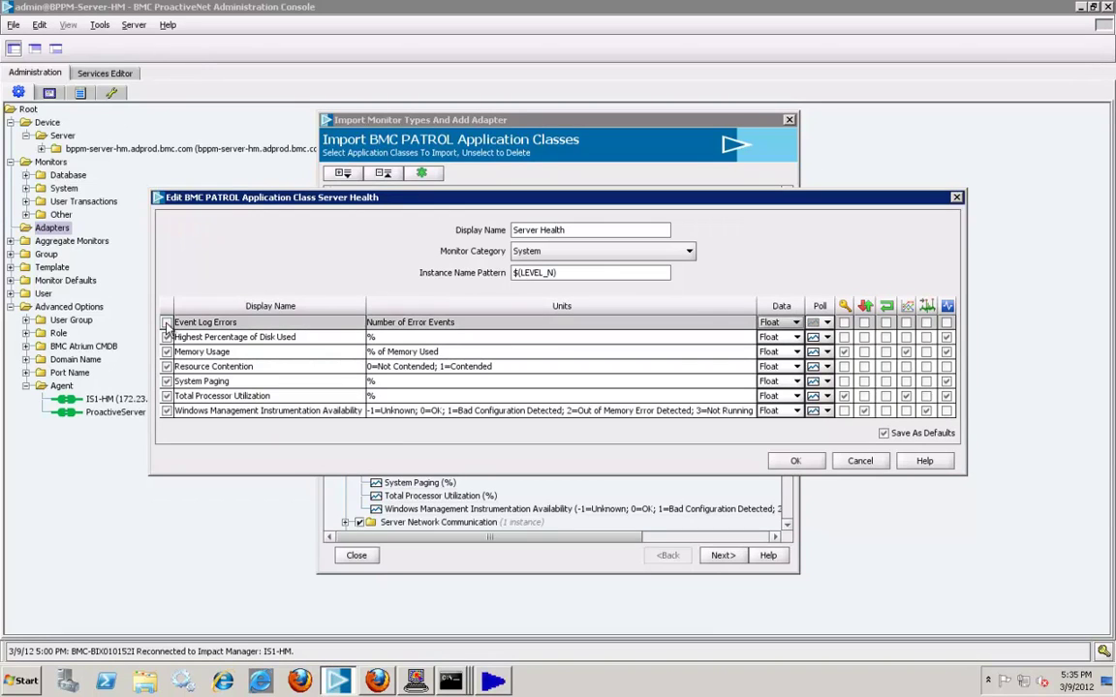
click(791, 462)
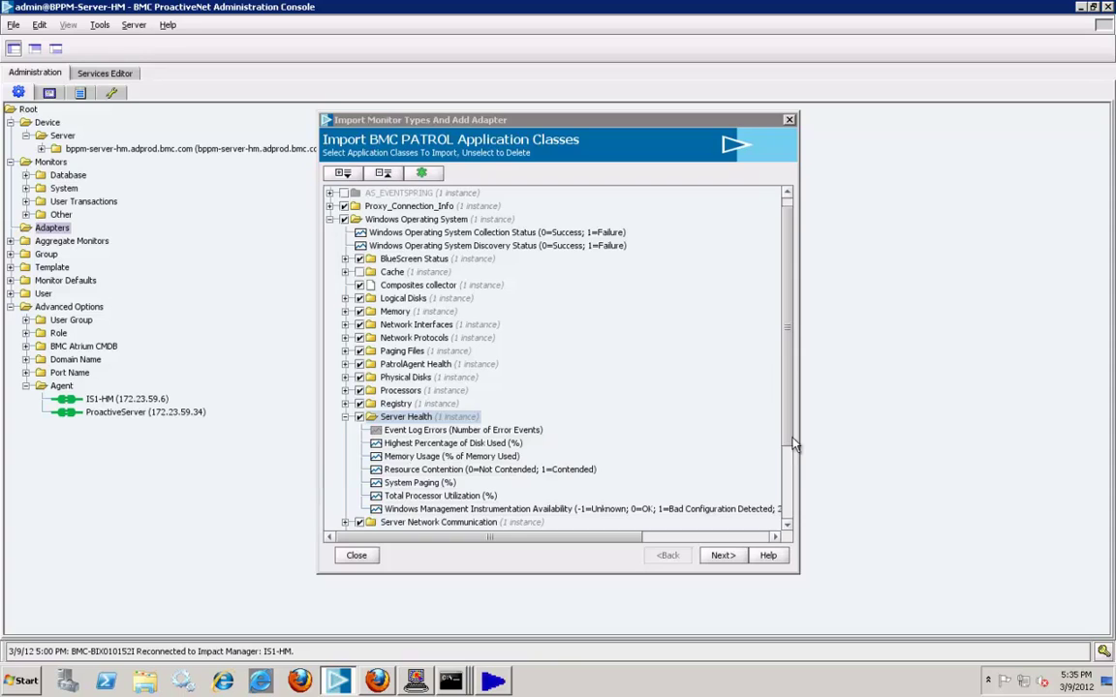
scroll(789, 523, down, 3)
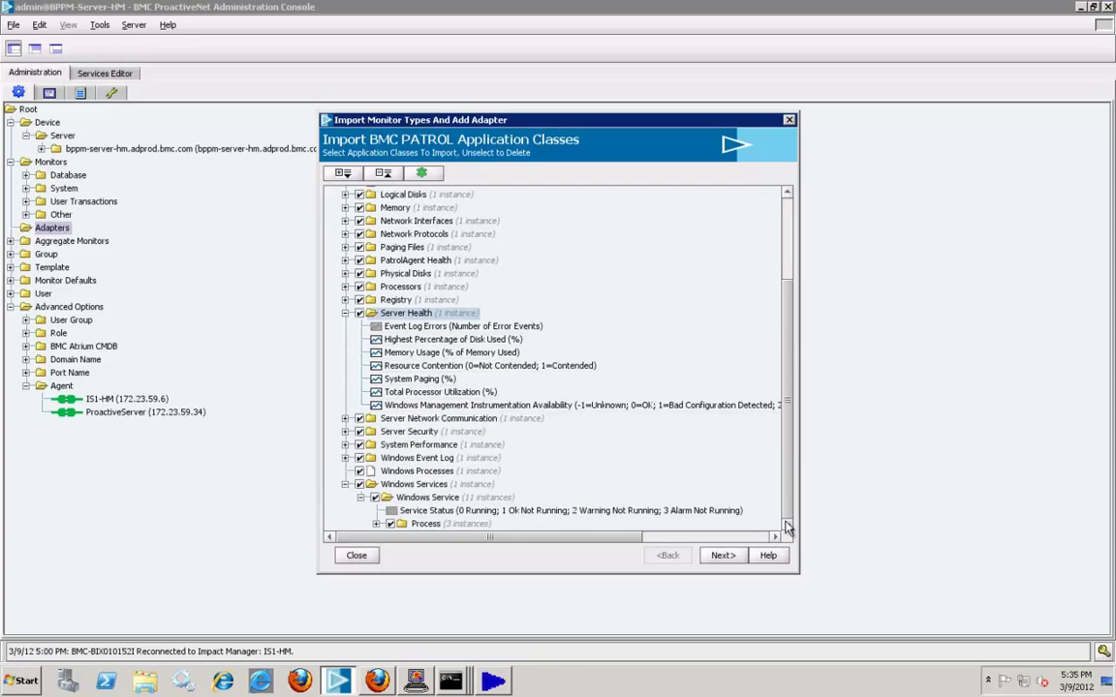
click(446, 512)
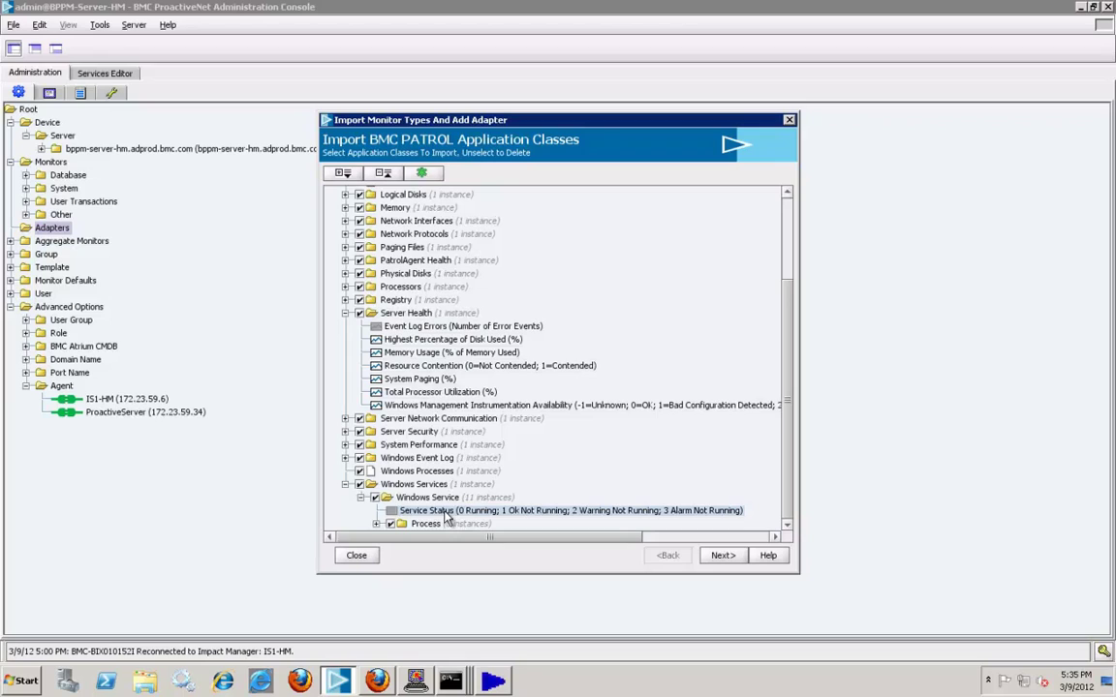
click(422, 500)
right_click(422, 500)
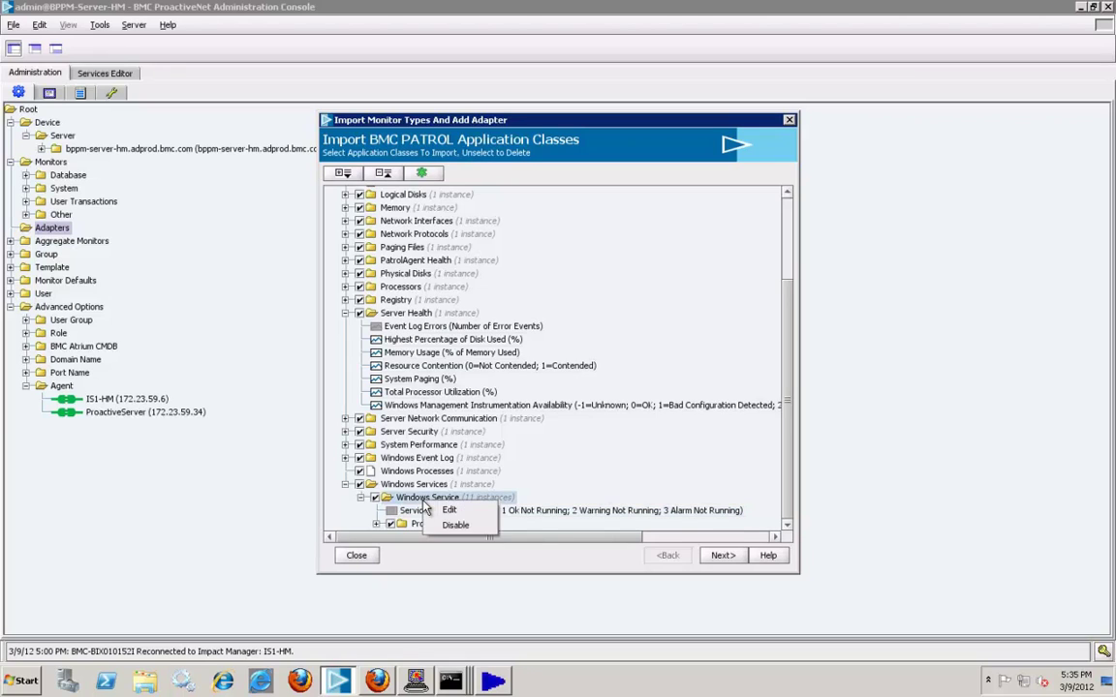
click(392, 514)
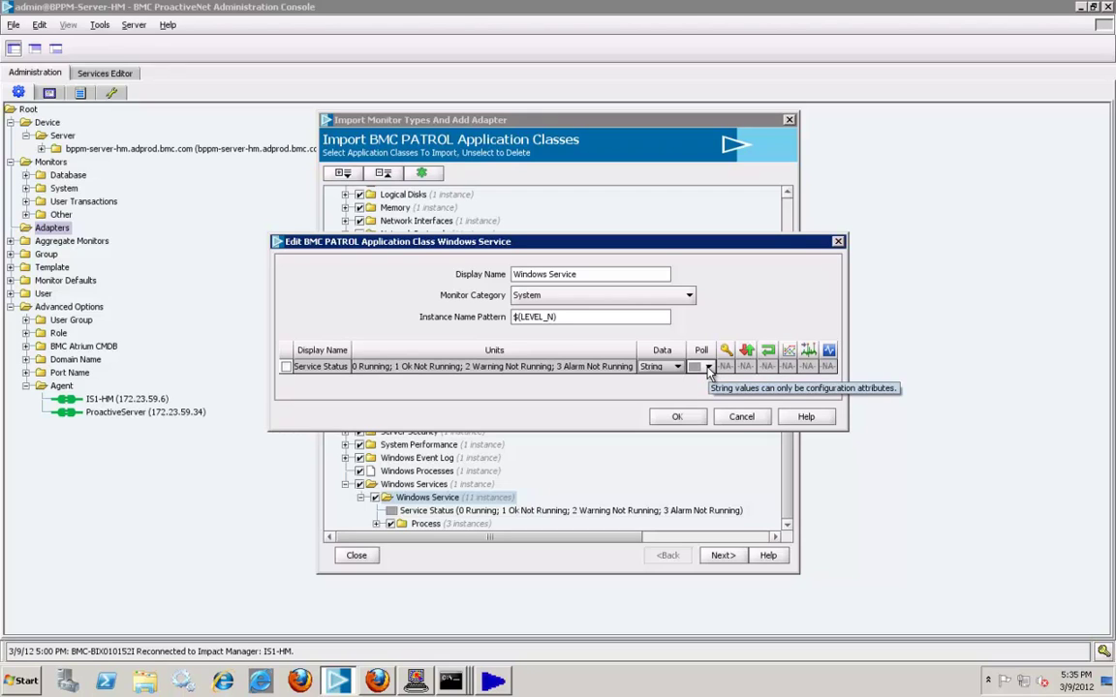
click(286, 367)
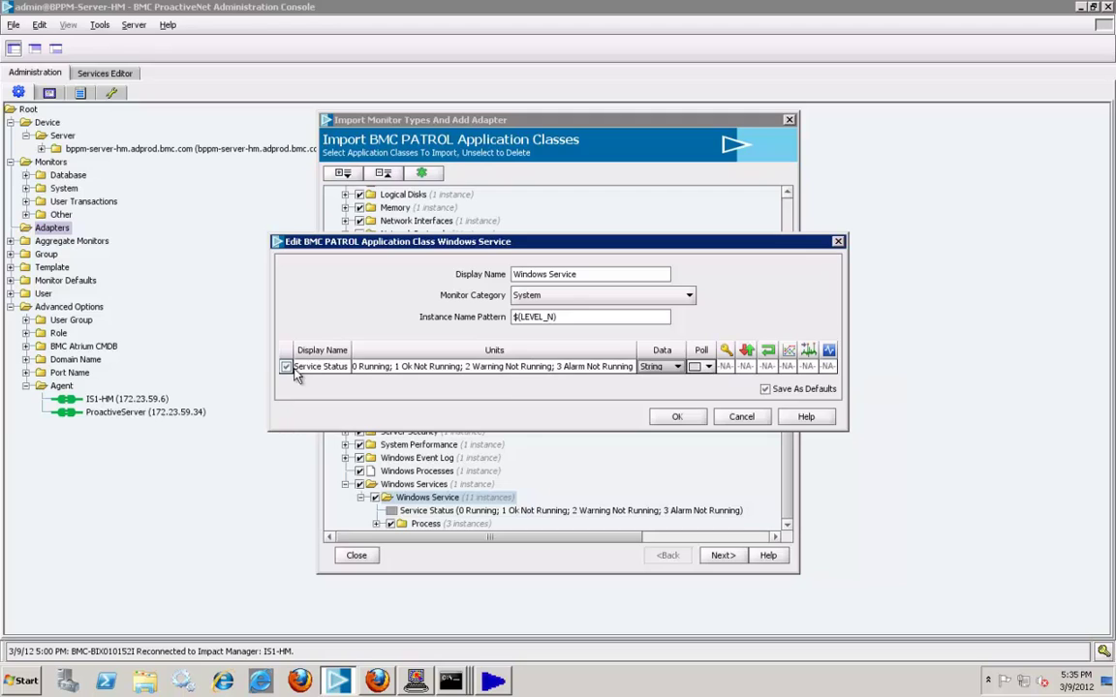
click(708, 367)
click(694, 389)
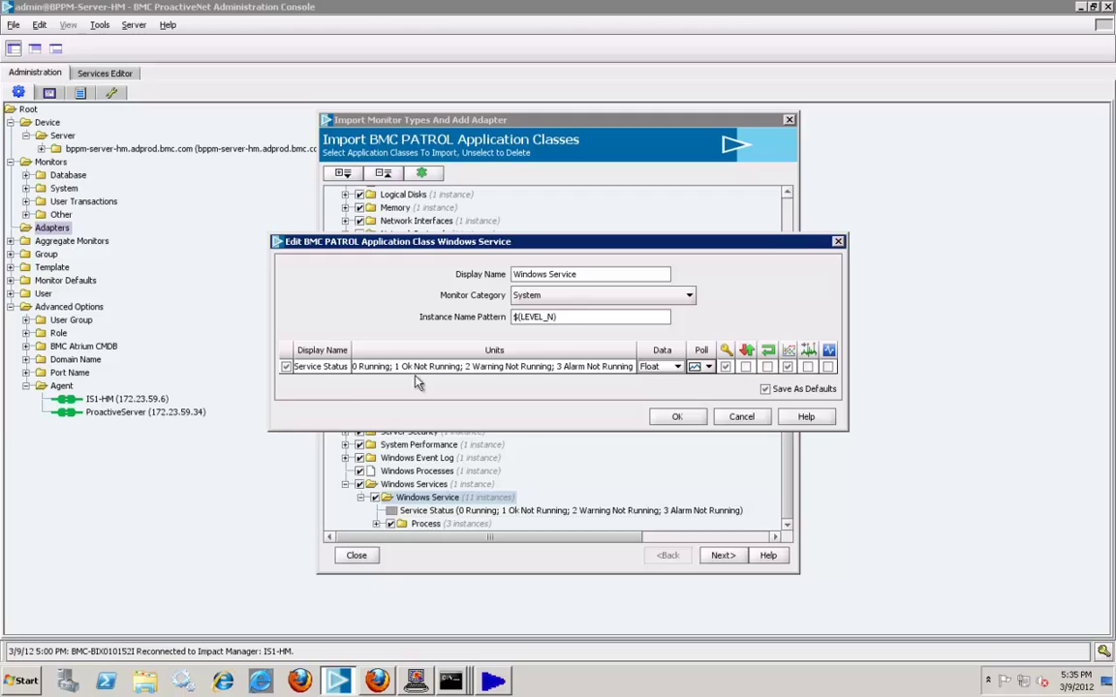
click(286, 368)
click(286, 368)
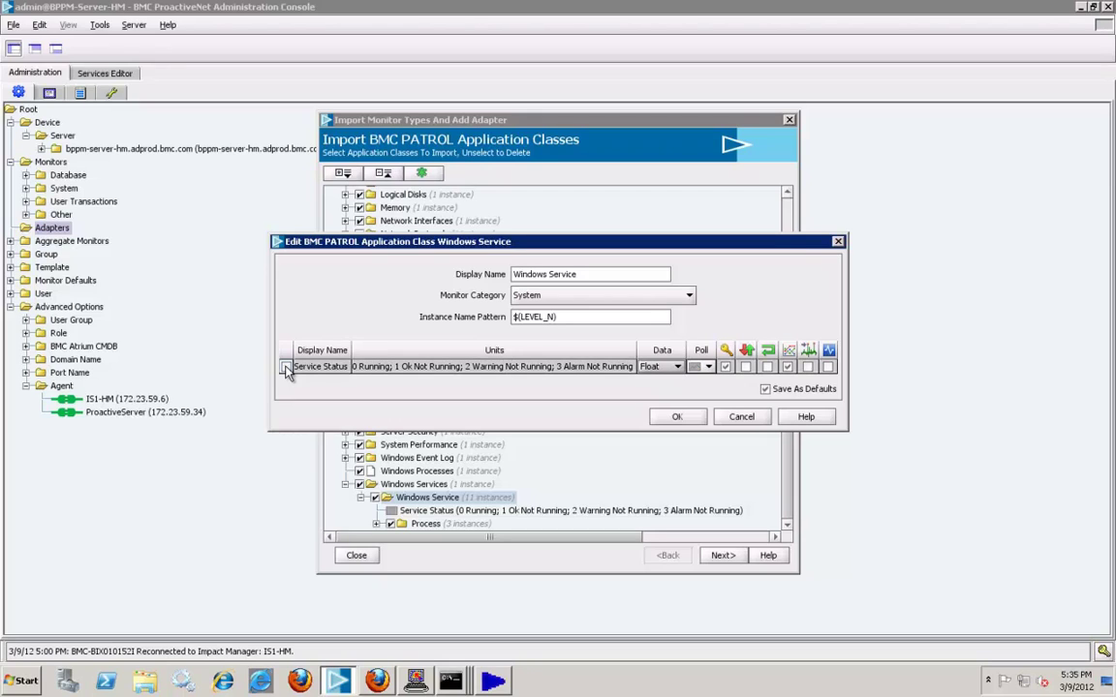
click(692, 420)
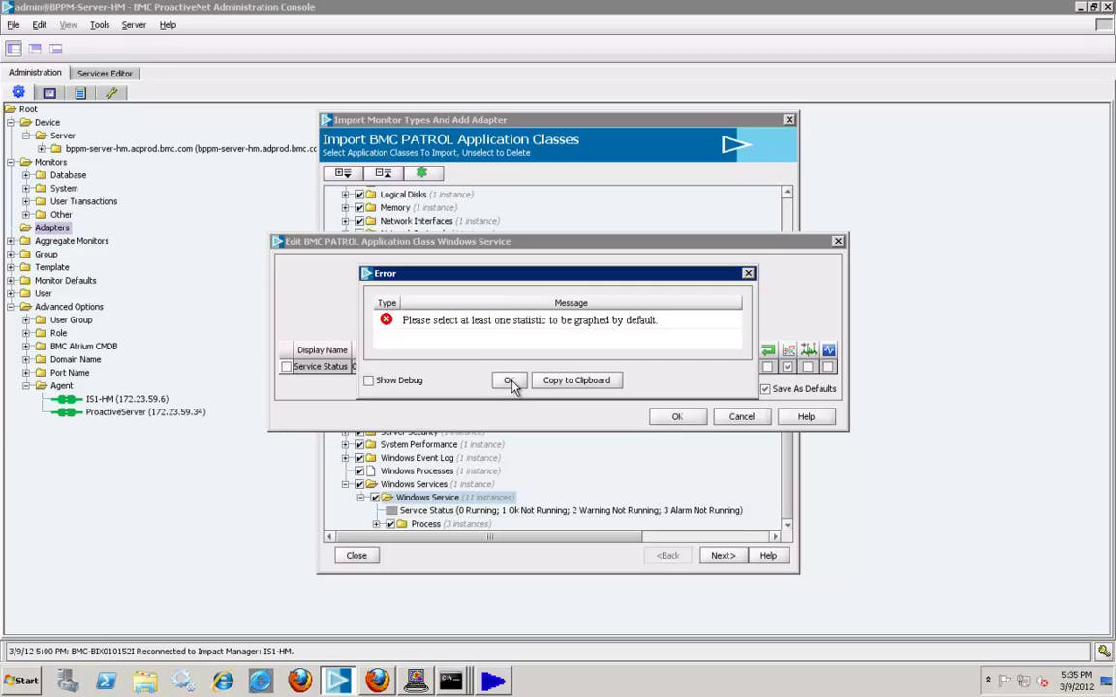
click(510, 383)
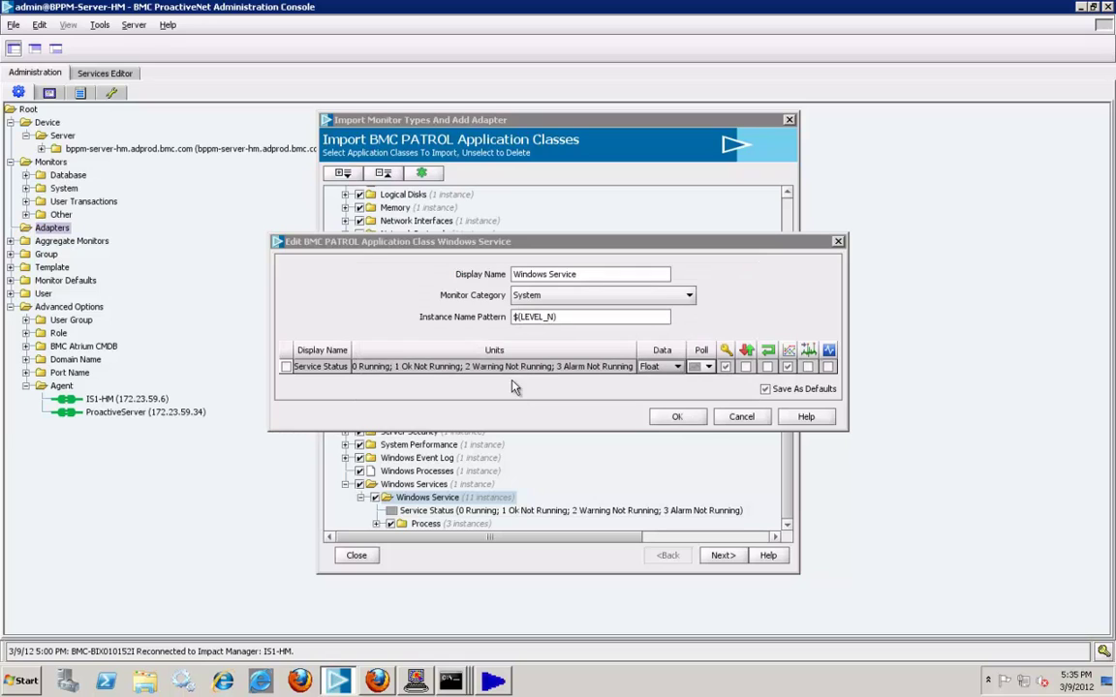
click(286, 369)
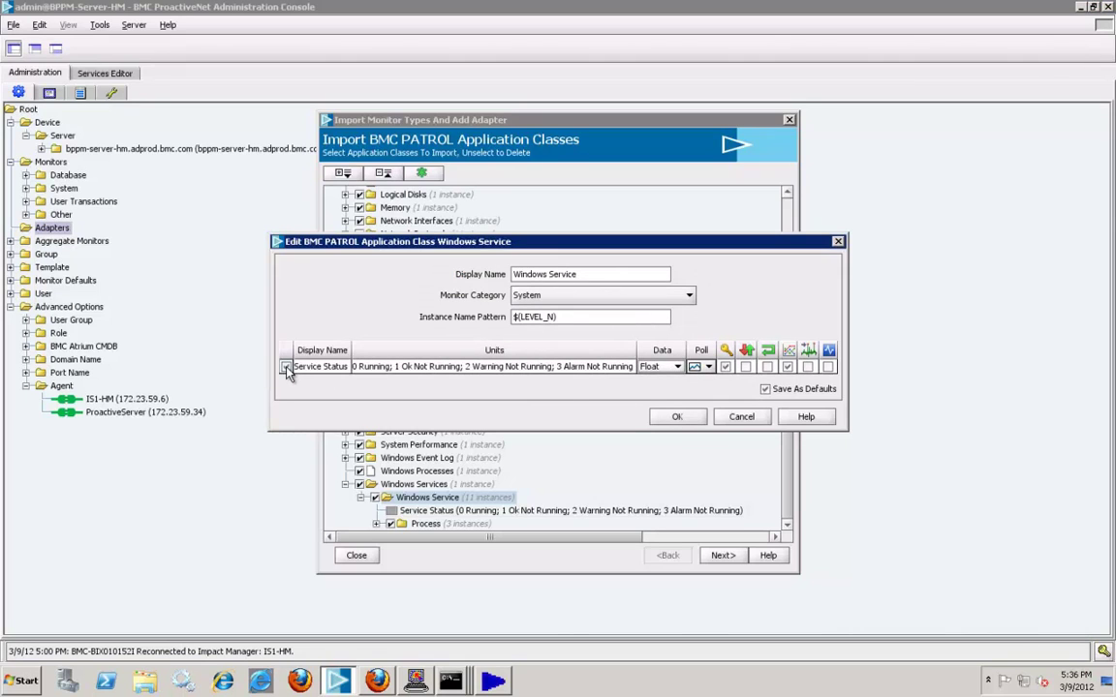
click(708, 369)
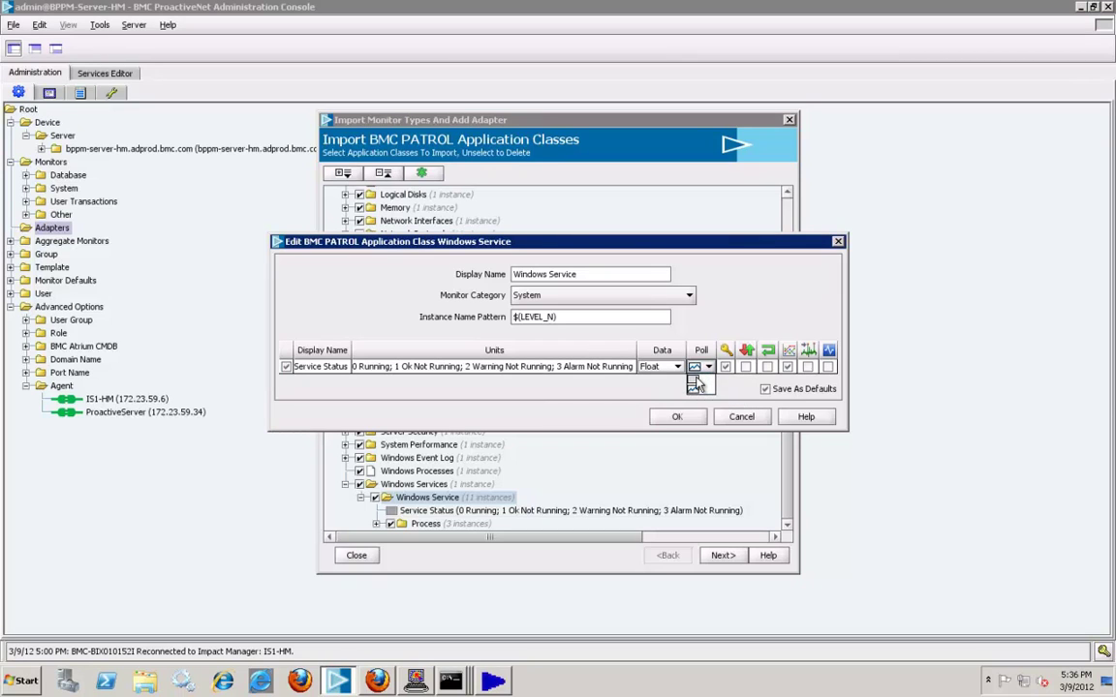
click(697, 383)
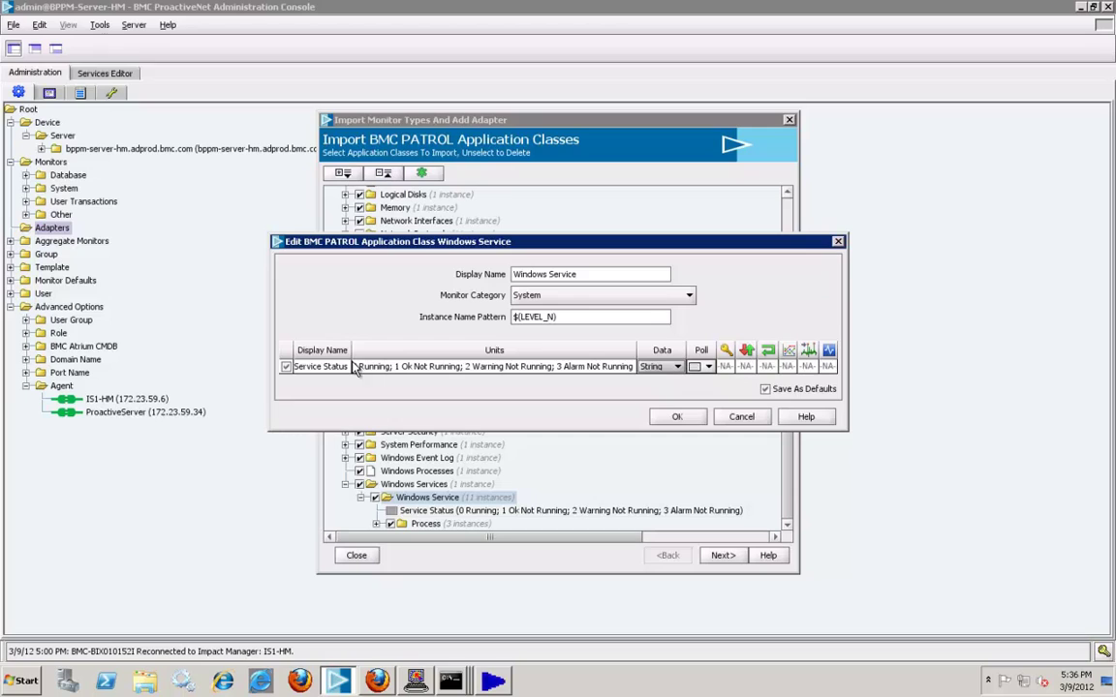
click(286, 367)
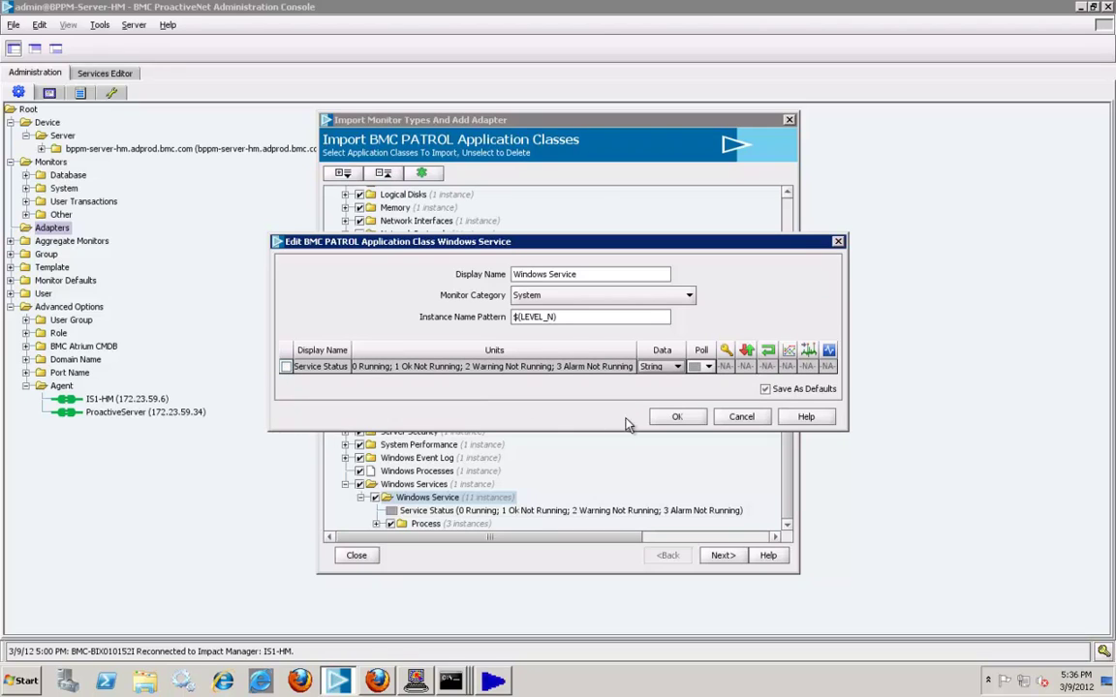
click(678, 417)
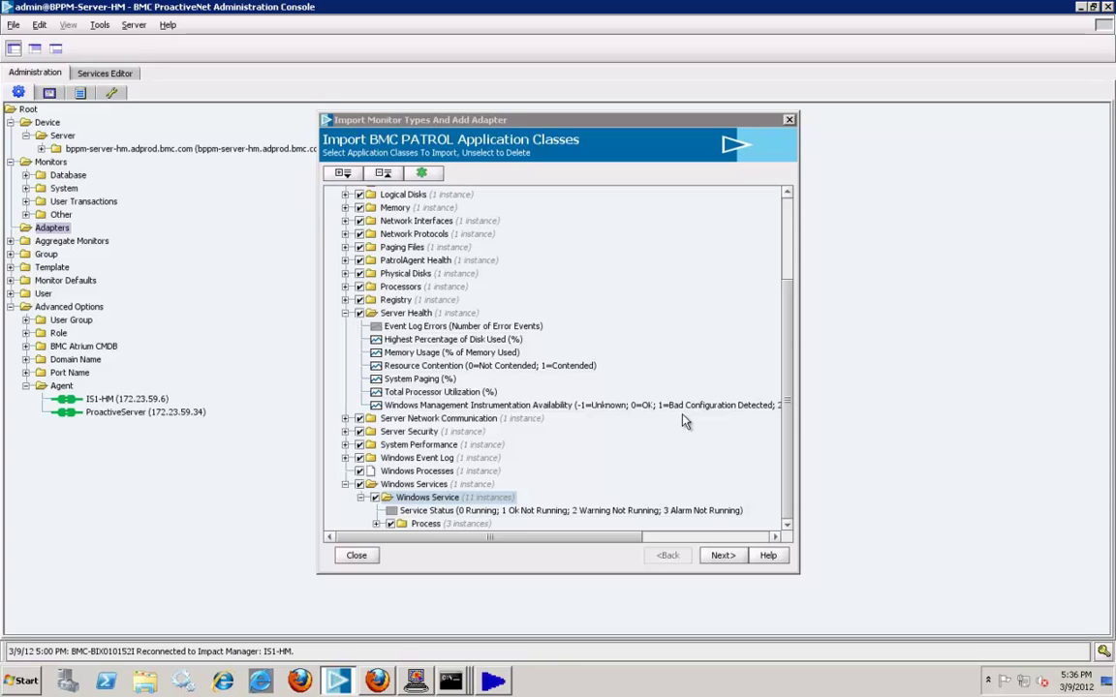
Import the selected classes and proceed past the Import Summary to the Add BMC PATROL Adapter page
click(721, 559)
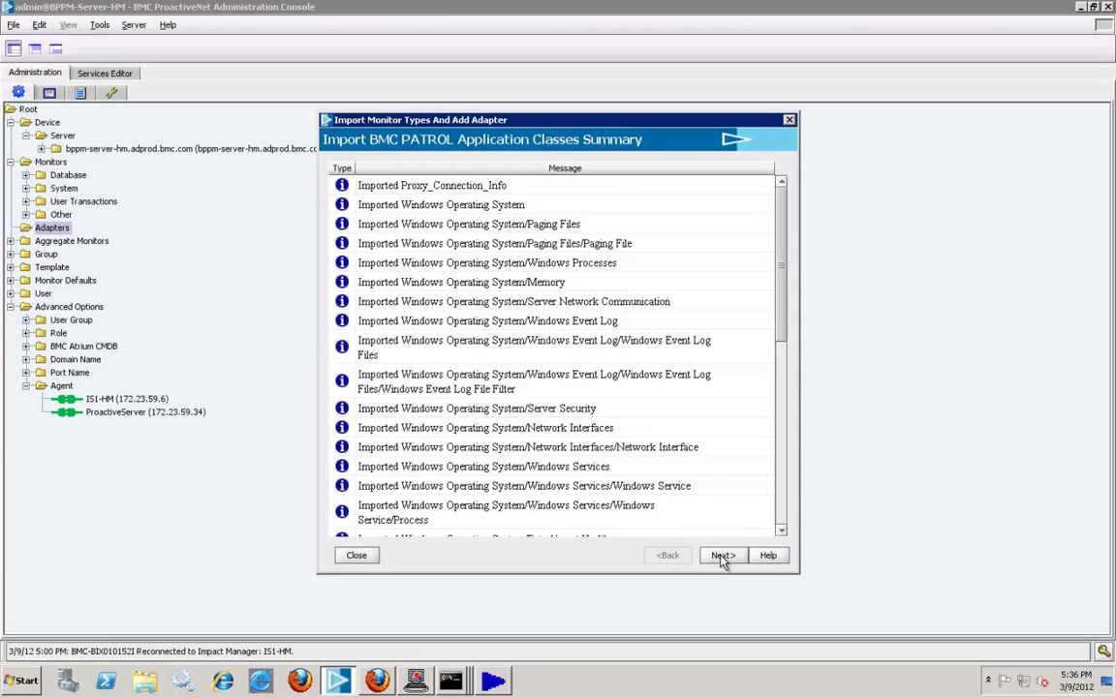
click(722, 558)
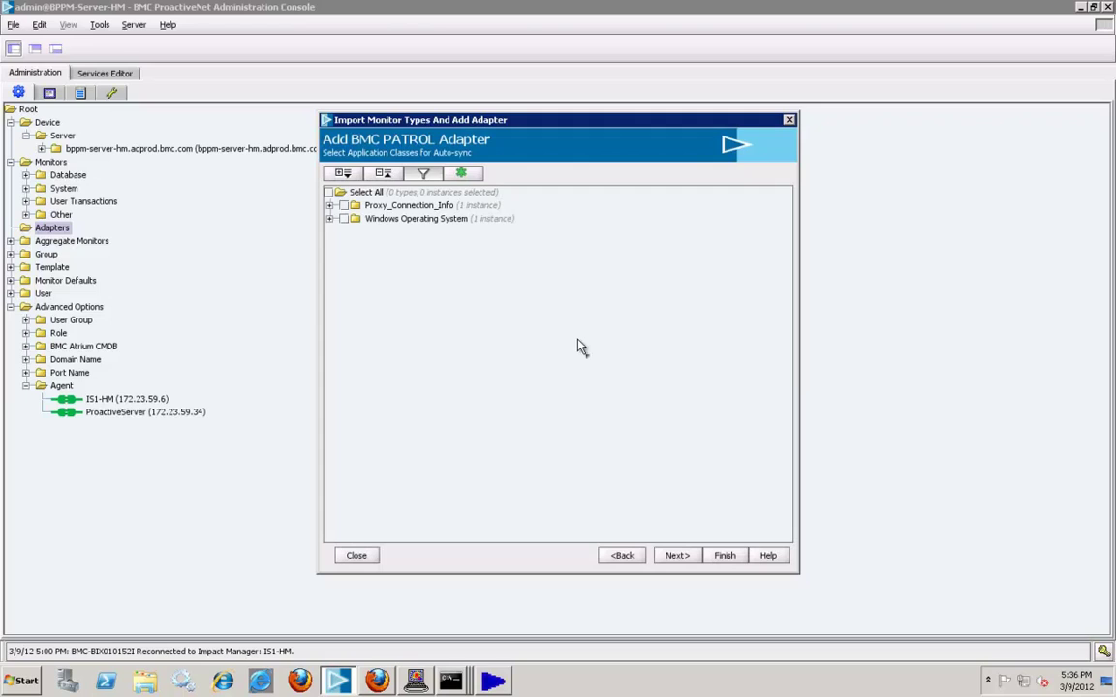
Select all 38 monitor types for auto-sync and expand Windows Service down to Process
click(328, 192)
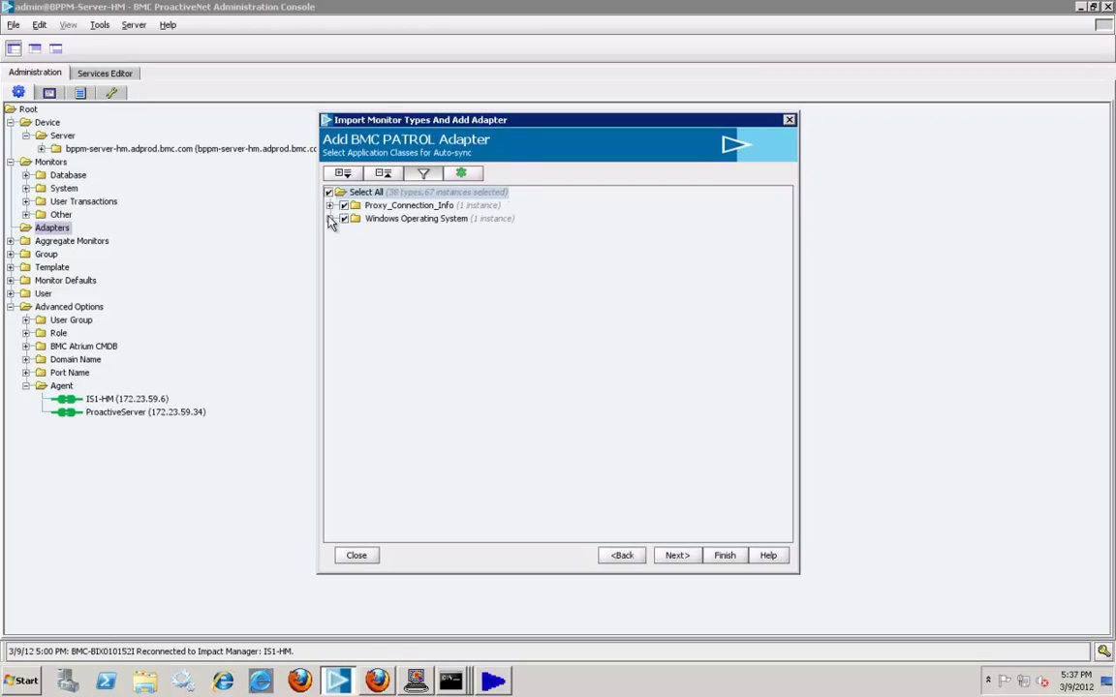
click(329, 219)
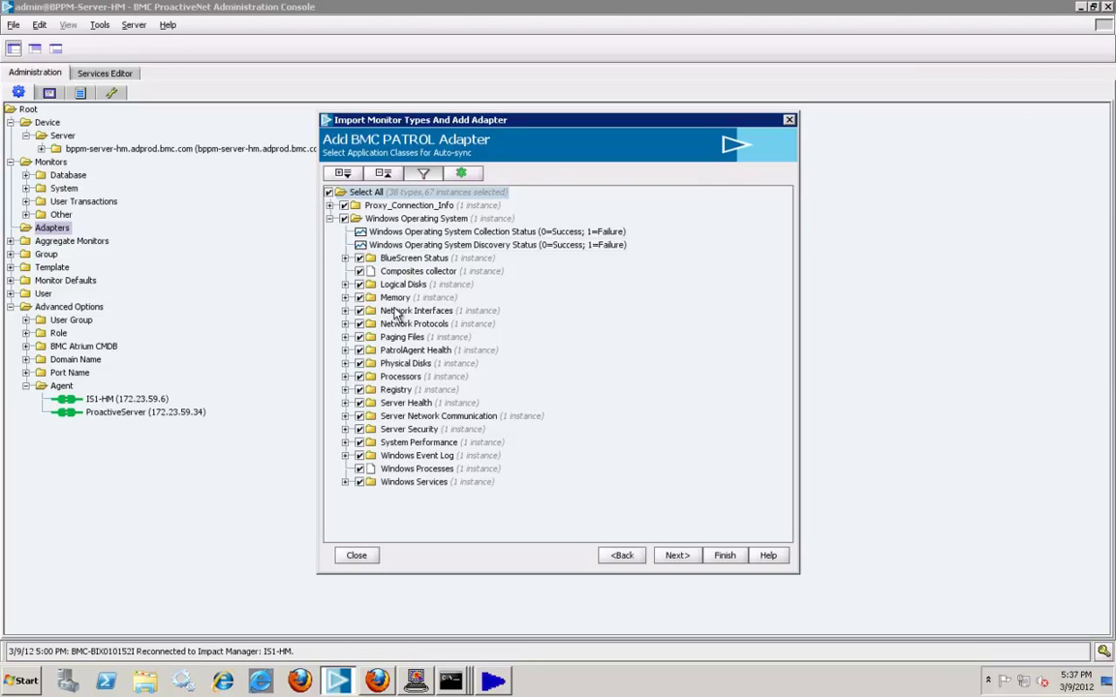
click(345, 482)
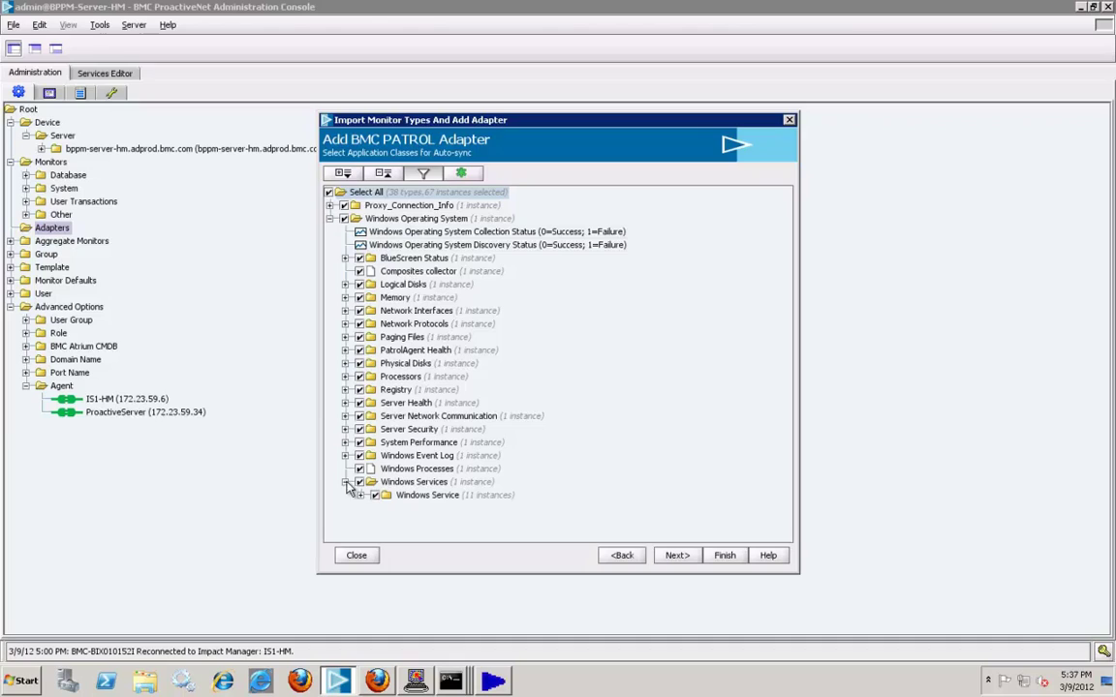
click(359, 495)
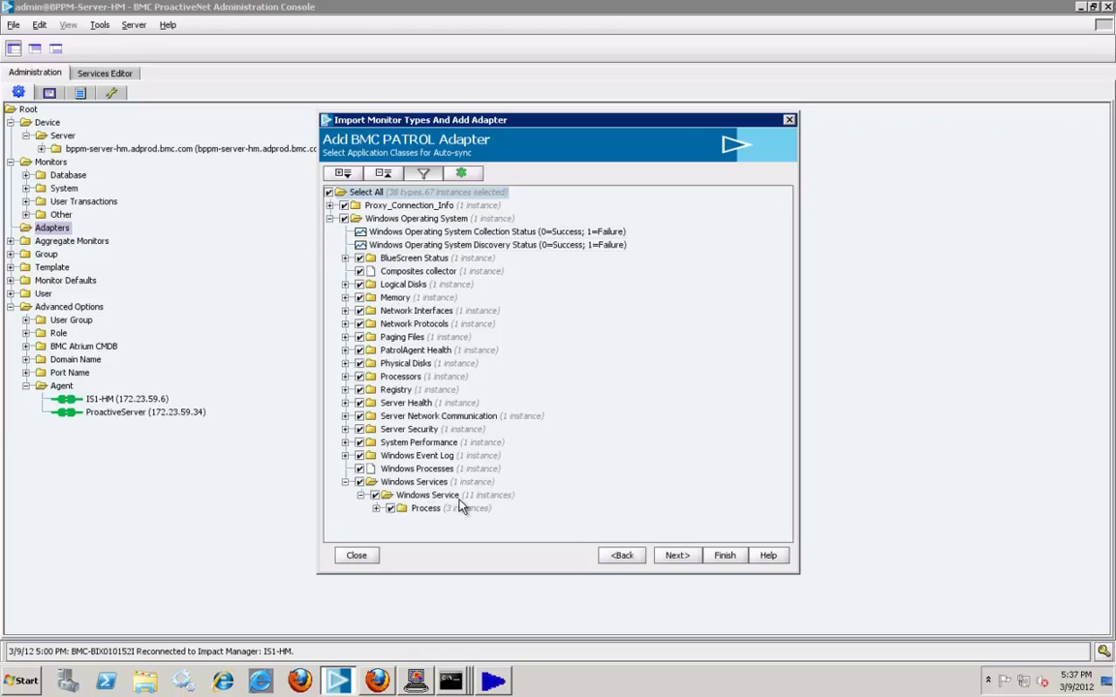
click(377, 509)
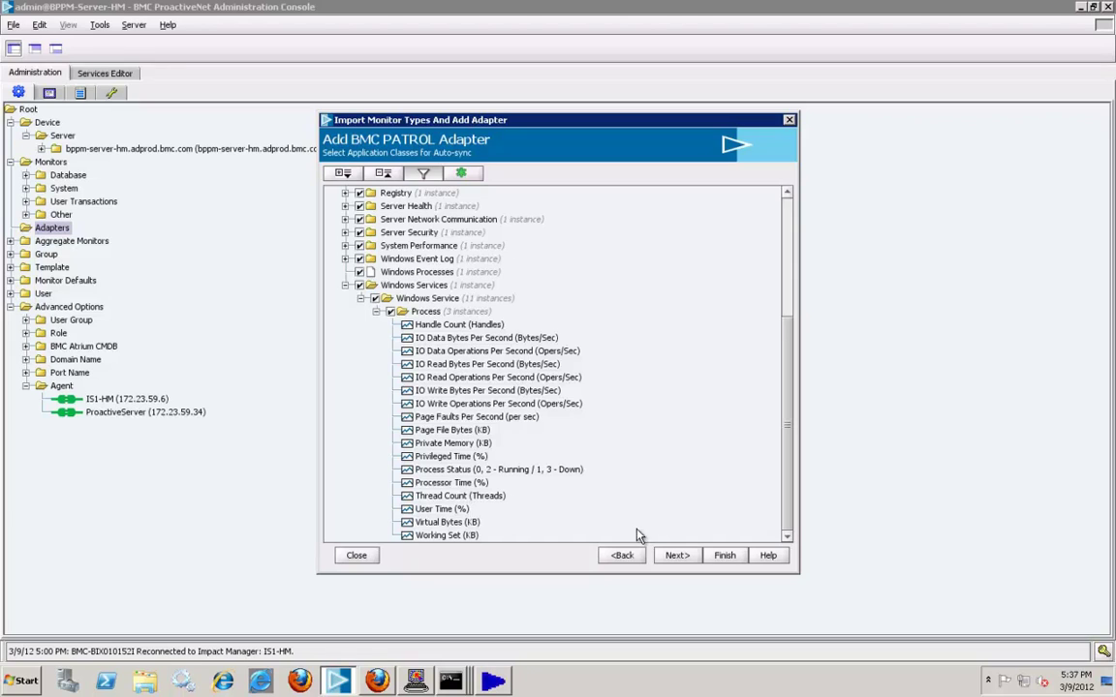
Add an instance filter on Processors with Instance Name matching pattern [T]
click(675, 556)
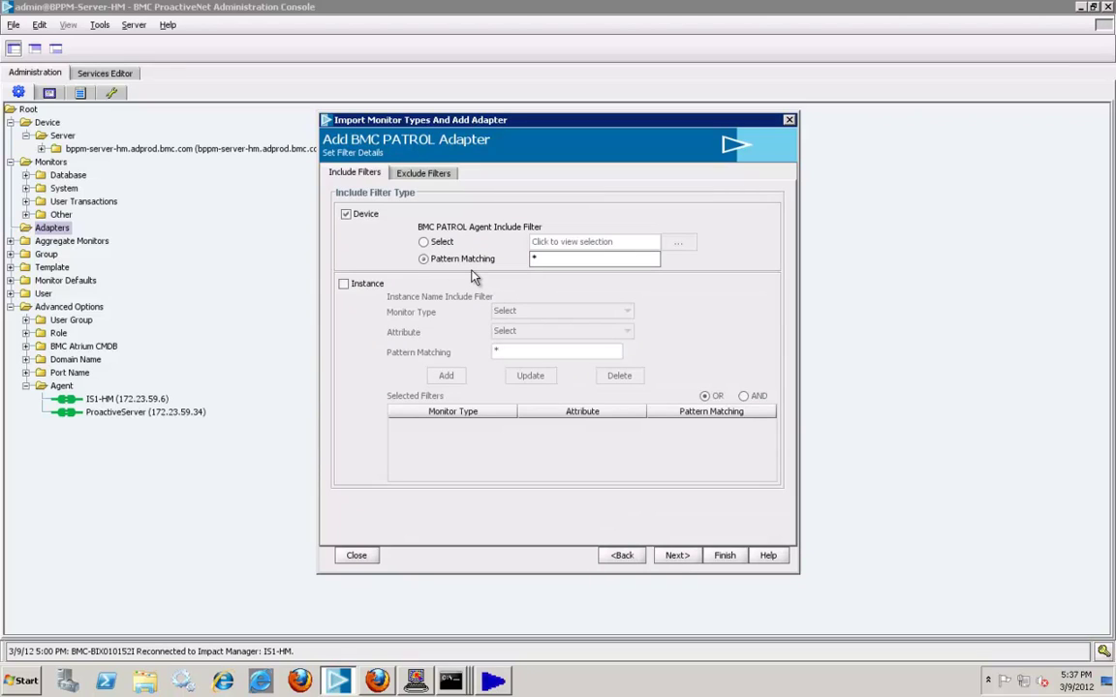
click(344, 285)
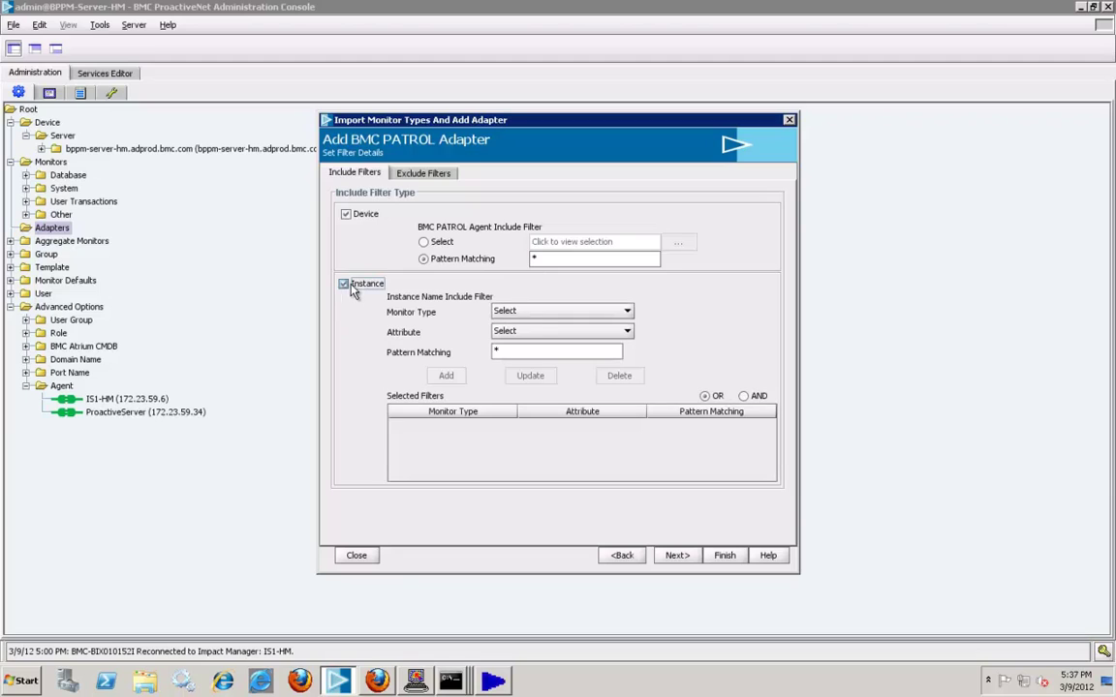
click(626, 311)
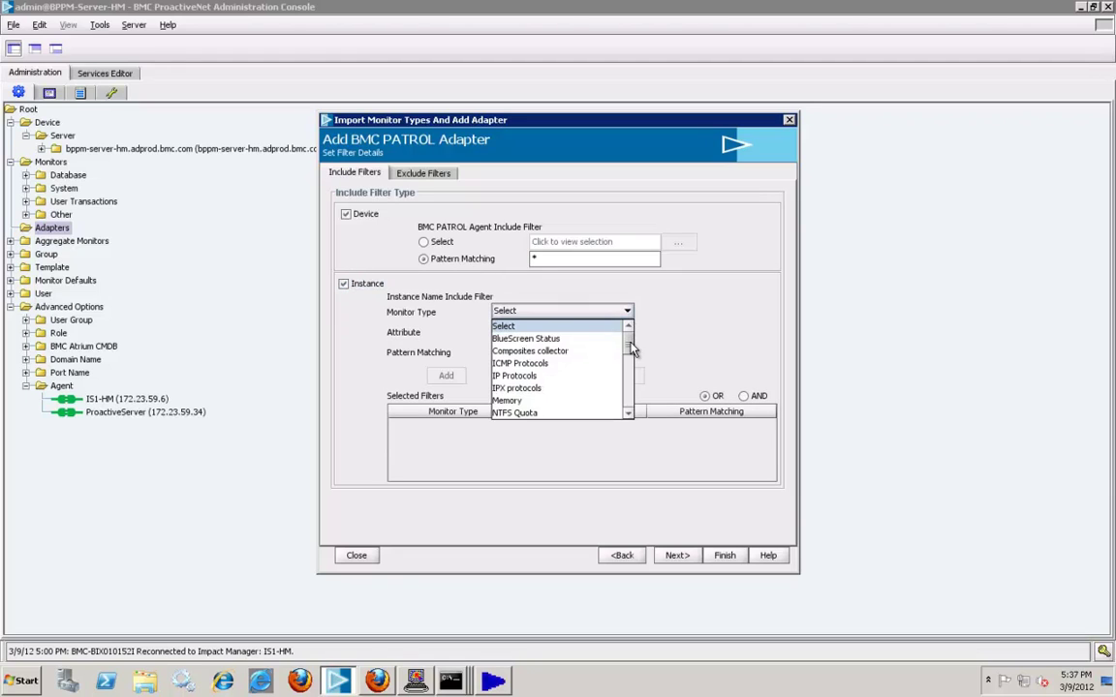
drag(630, 349, 632, 380)
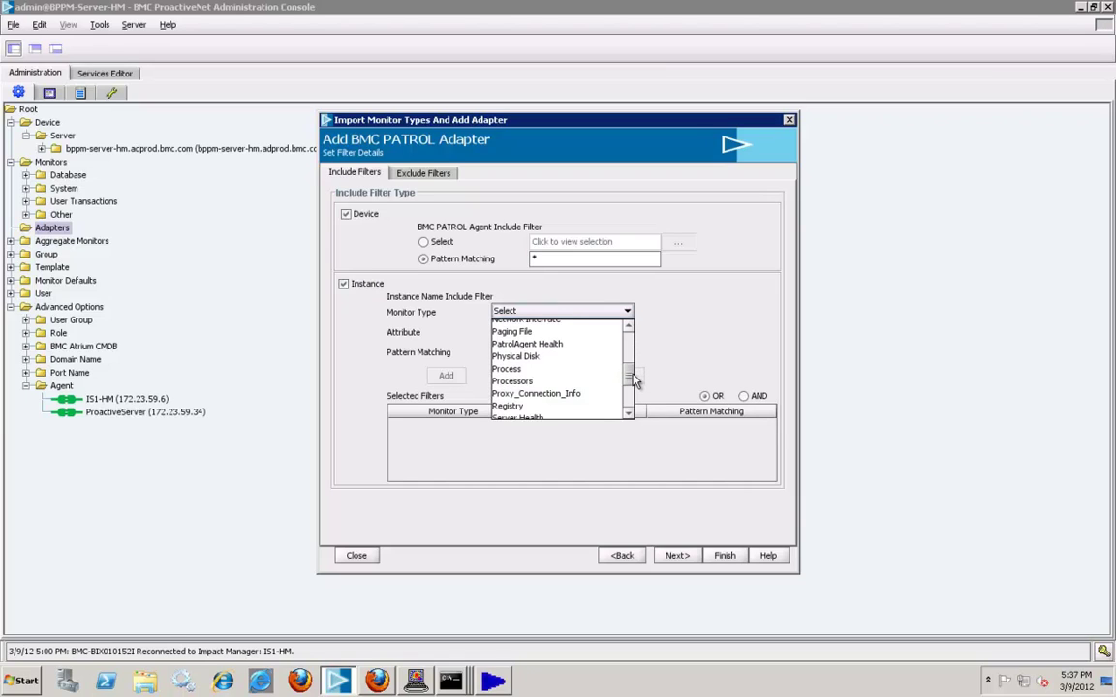
click(519, 377)
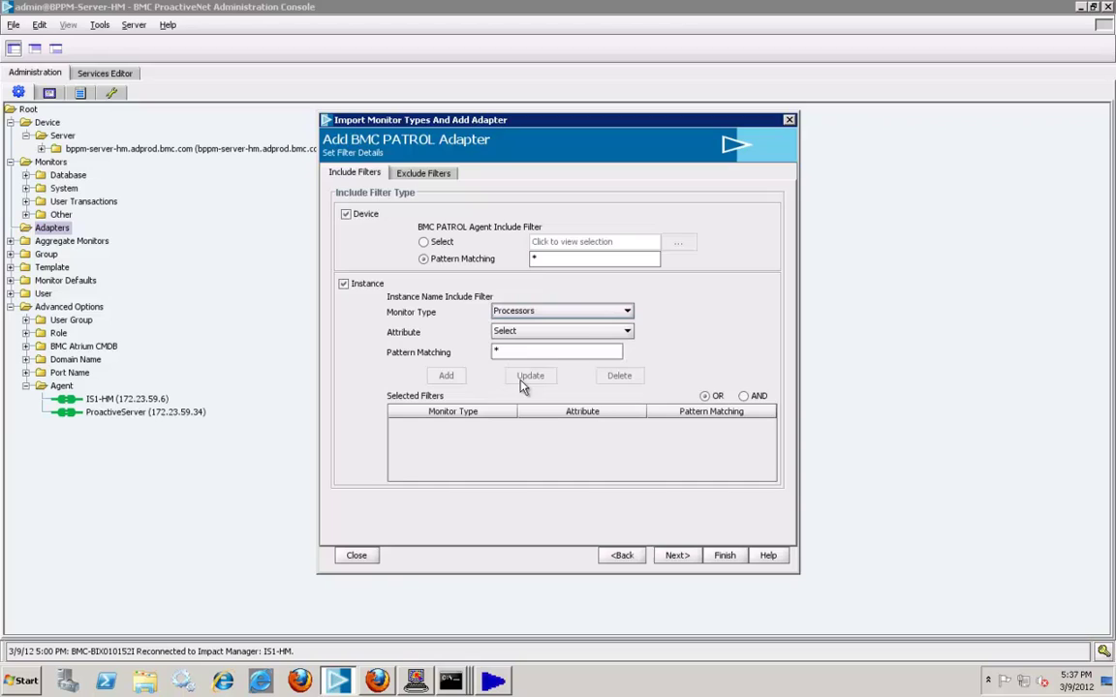
click(627, 332)
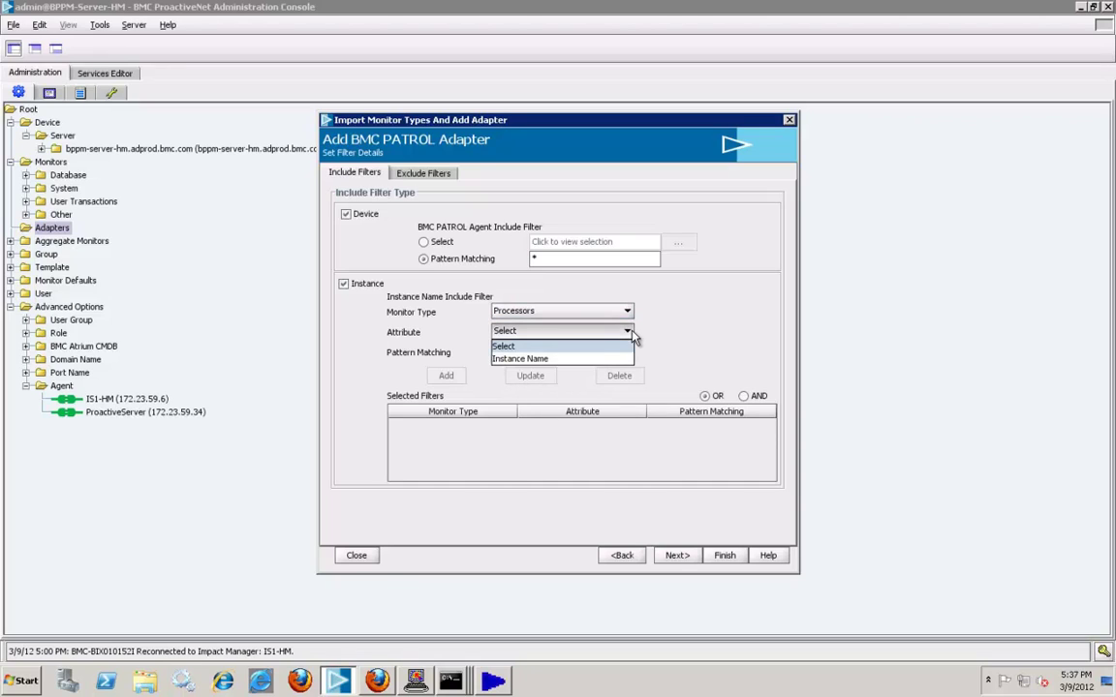
click(561, 359)
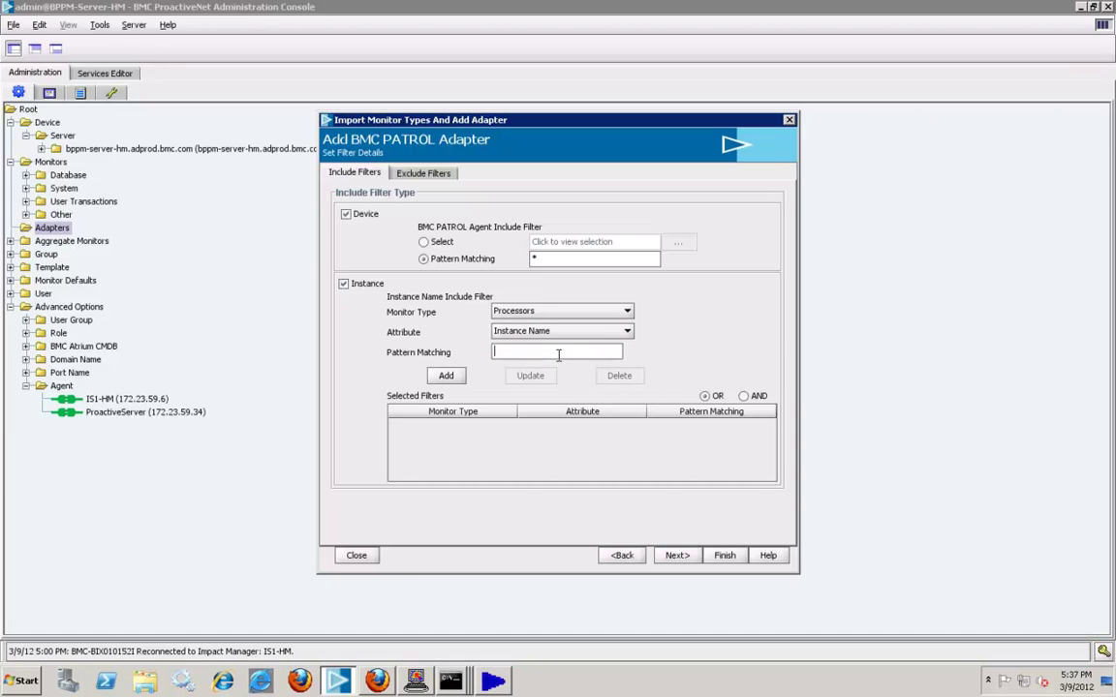
text([)
text(T])
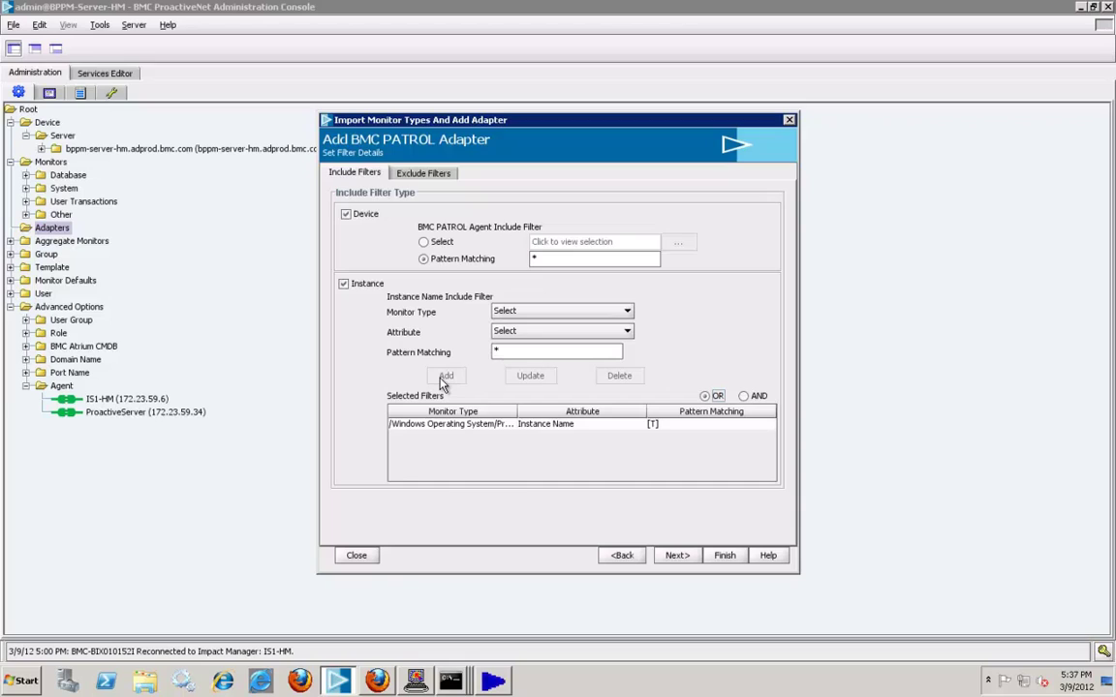
Keep the periodic 15-minute auto-sync schedule and proceed to the adapter summary
click(675, 557)
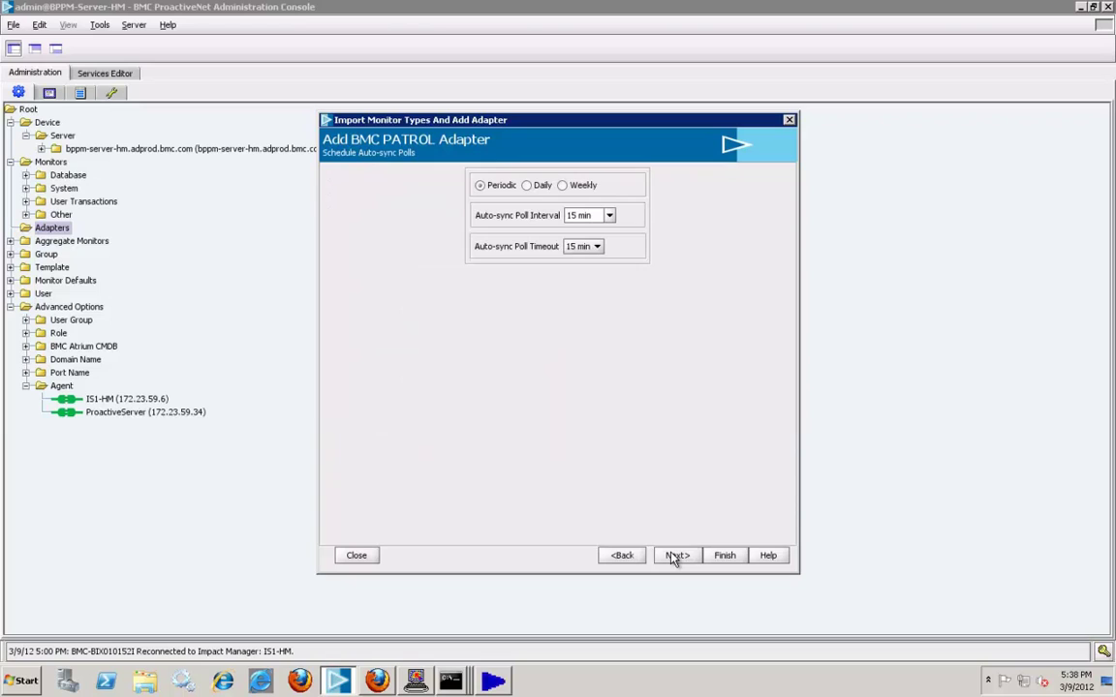
click(675, 557)
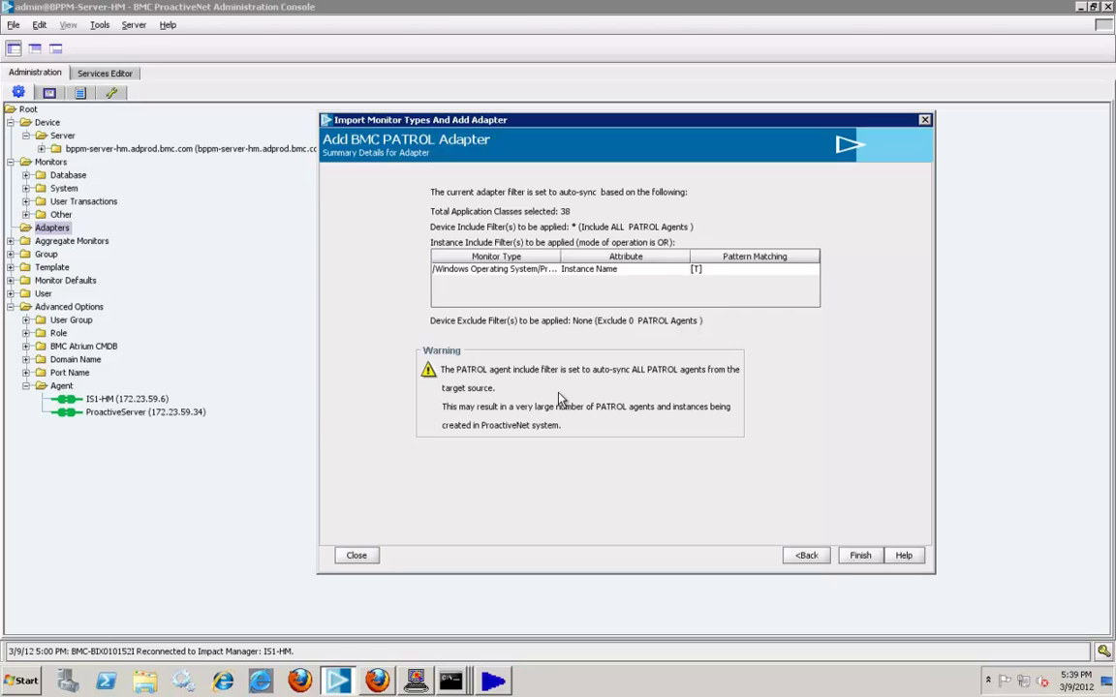
Finish the Add BMC PATROL Adapter wizard so auto-sync loads all application classes
click(861, 558)
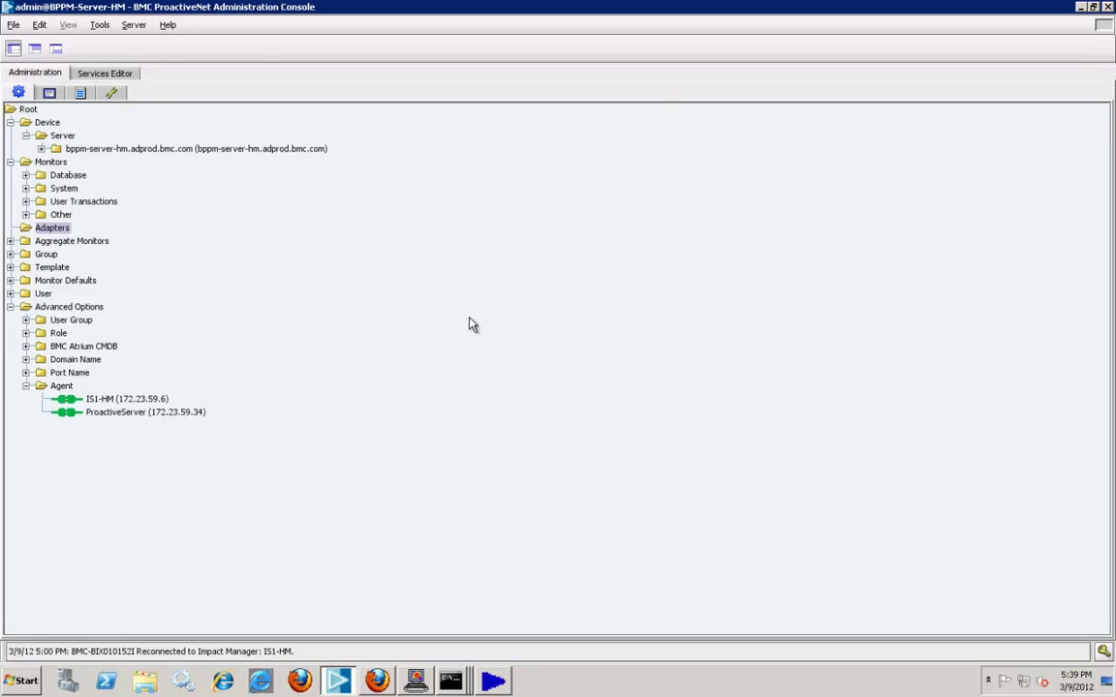
Expand Adapters > BMC PATROL and select the is1-hm.adprod.bmc.com adapter
click(53, 229)
click(11, 227)
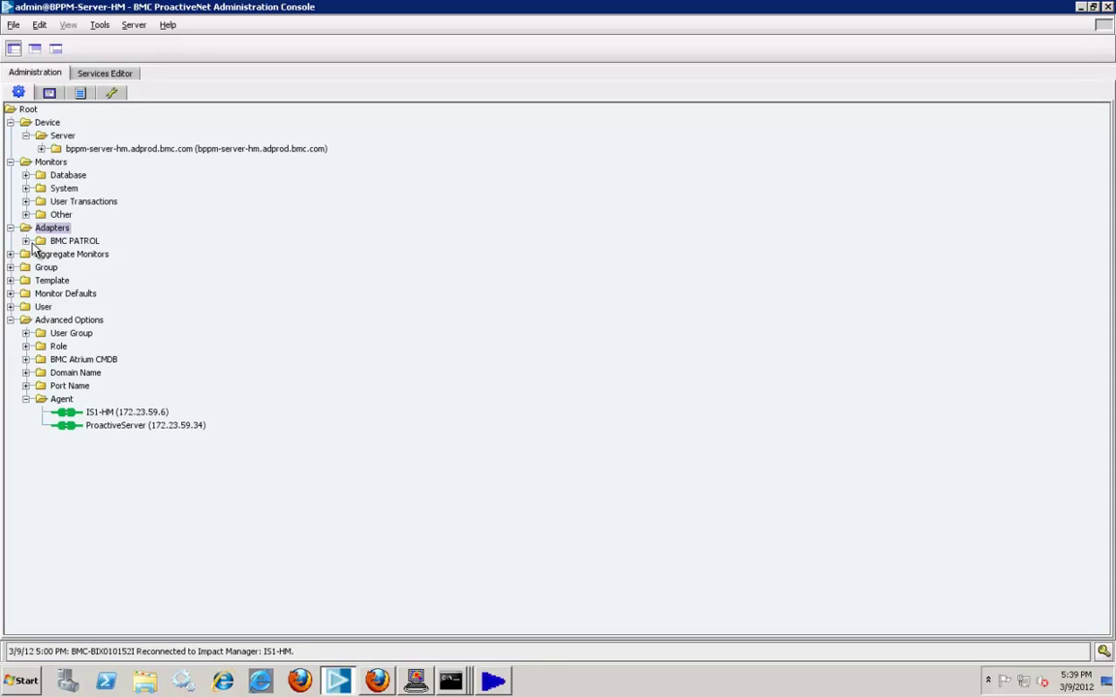
click(25, 240)
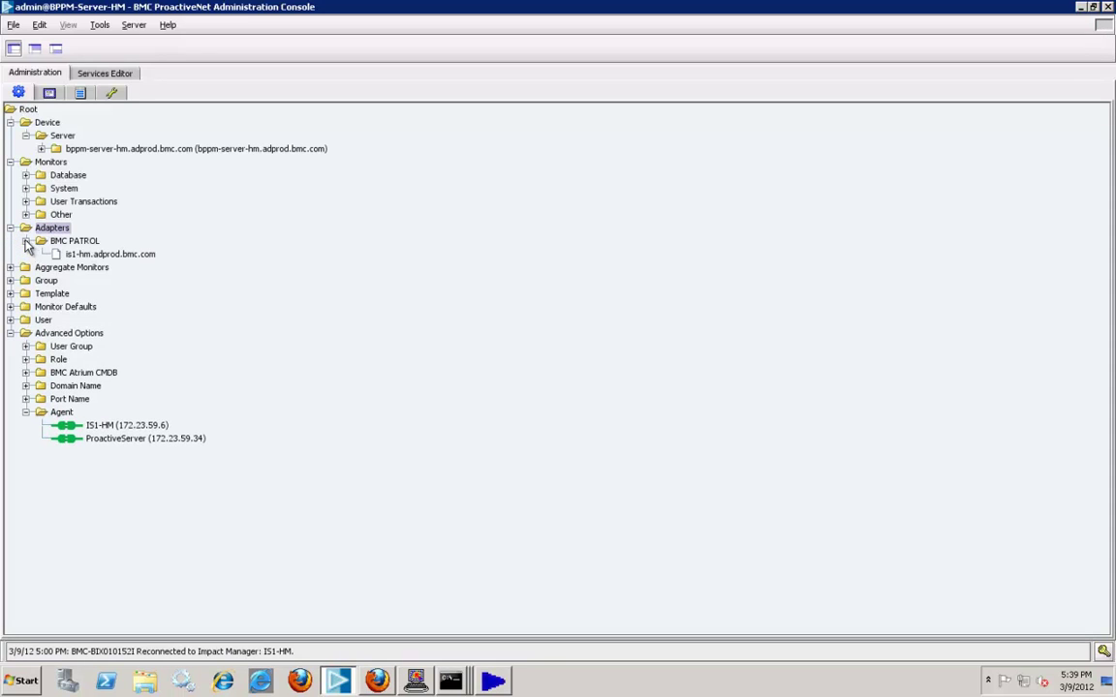
click(114, 255)
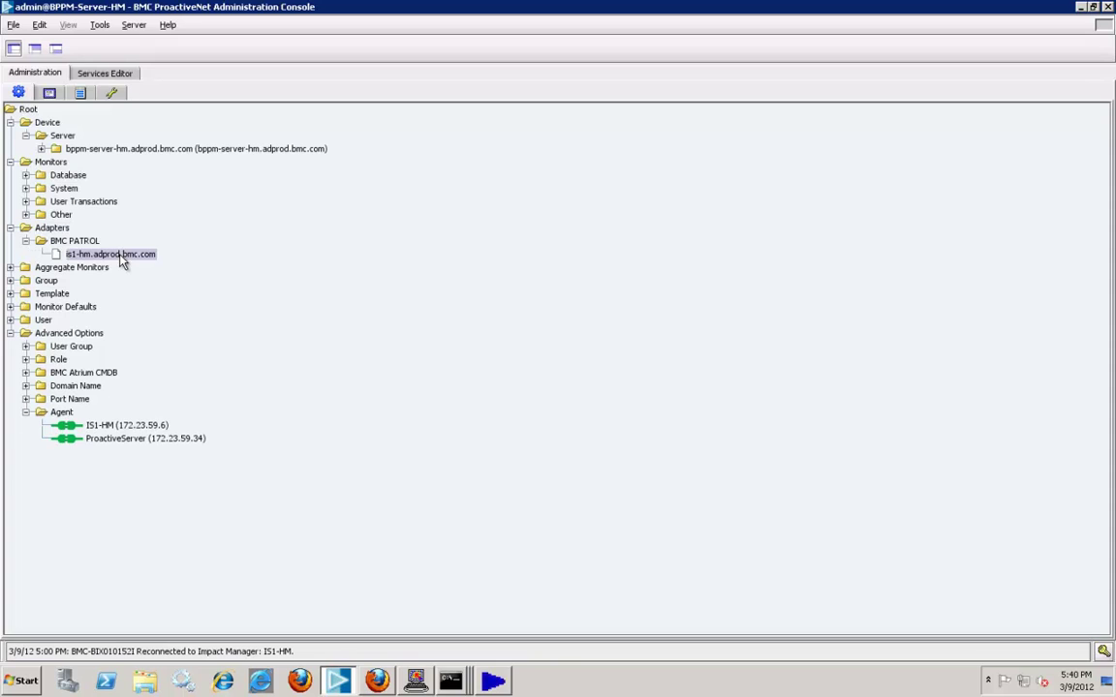
Expand the Server device folder and check the new IS1-HM and PatrolAgent1 devices
click(26, 136)
click(26, 136)
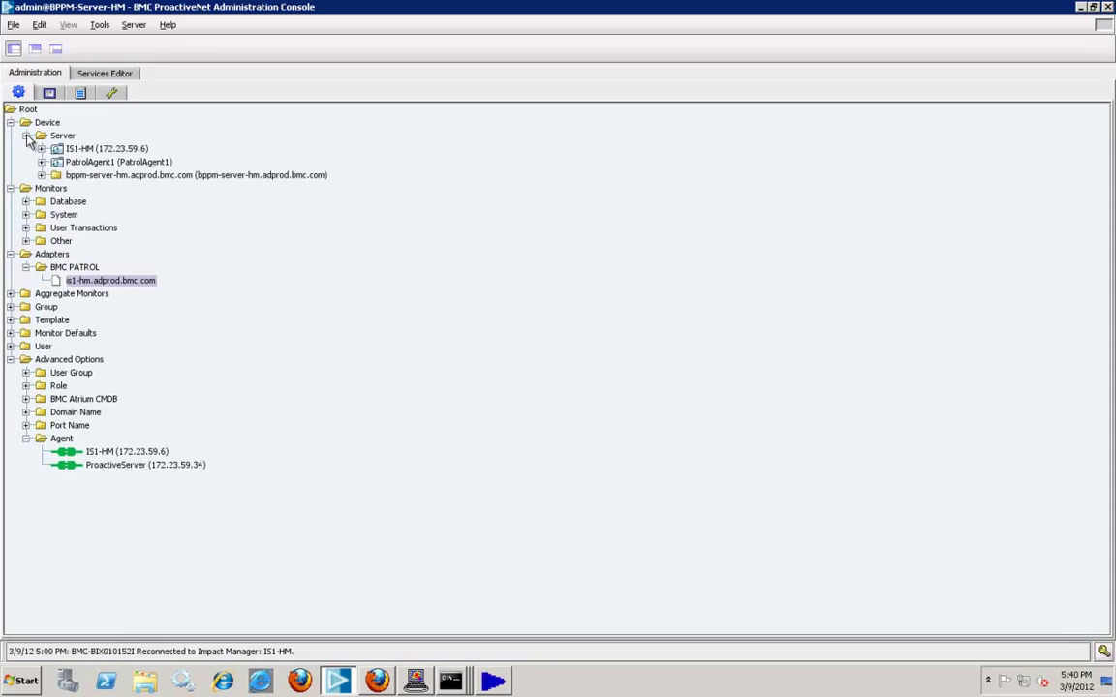
click(93, 149)
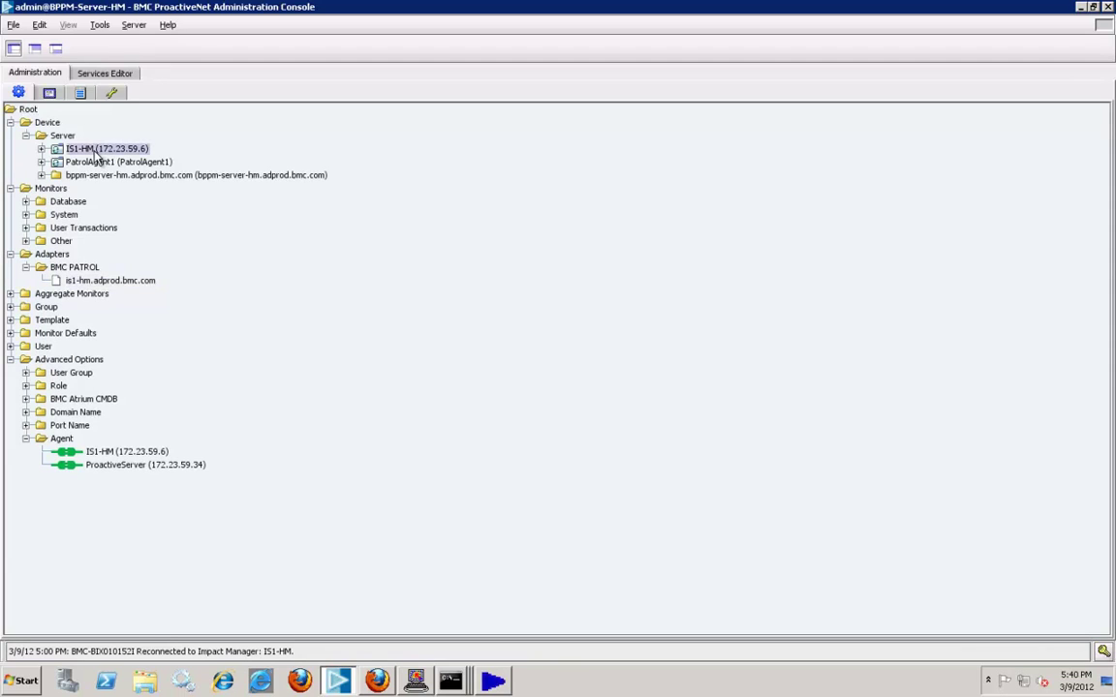
click(98, 163)
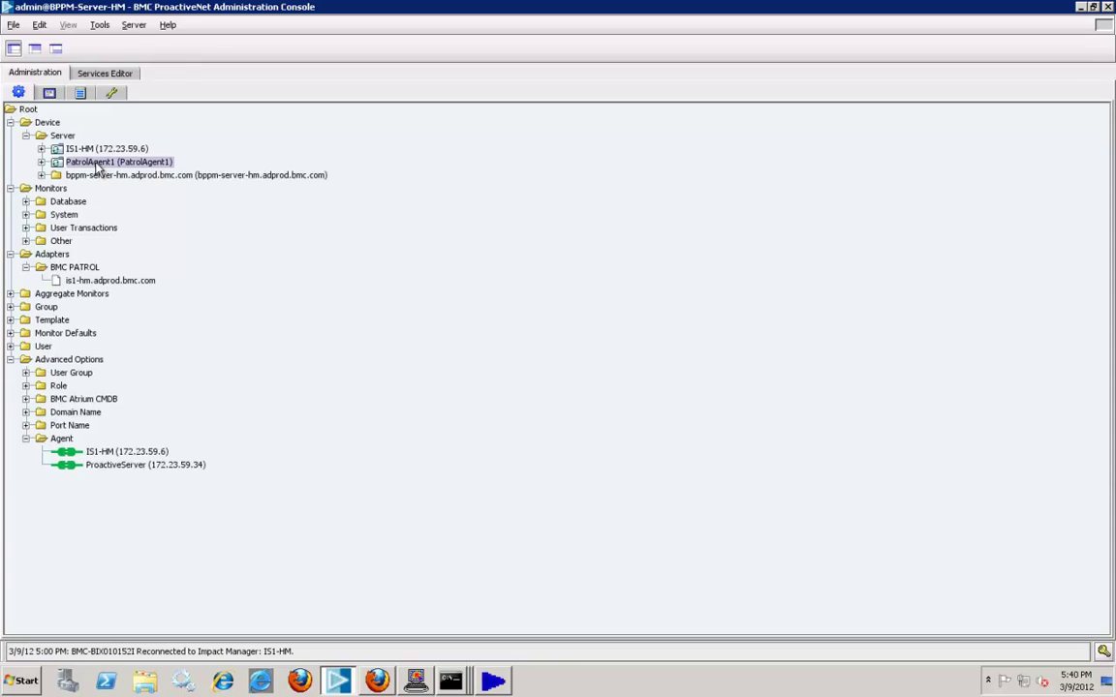
Expand Device > RemoteAgent > IS1-HM to its Integration Service monitor, then switch to Firefox
double_click(11, 122)
click(10, 124)
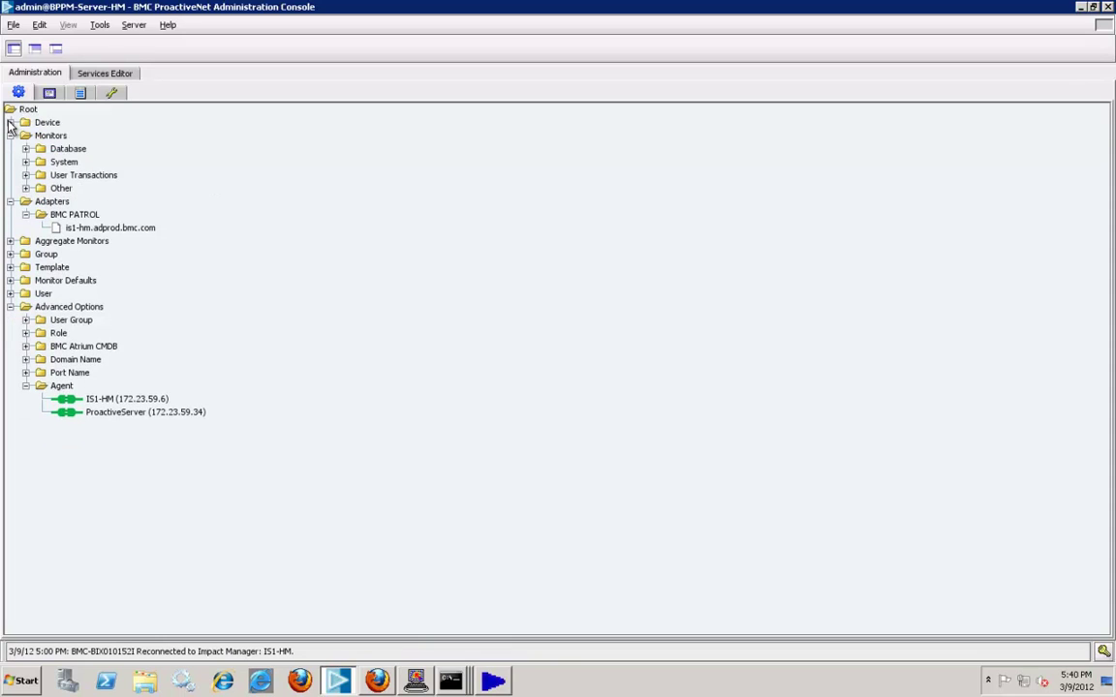
click(10, 122)
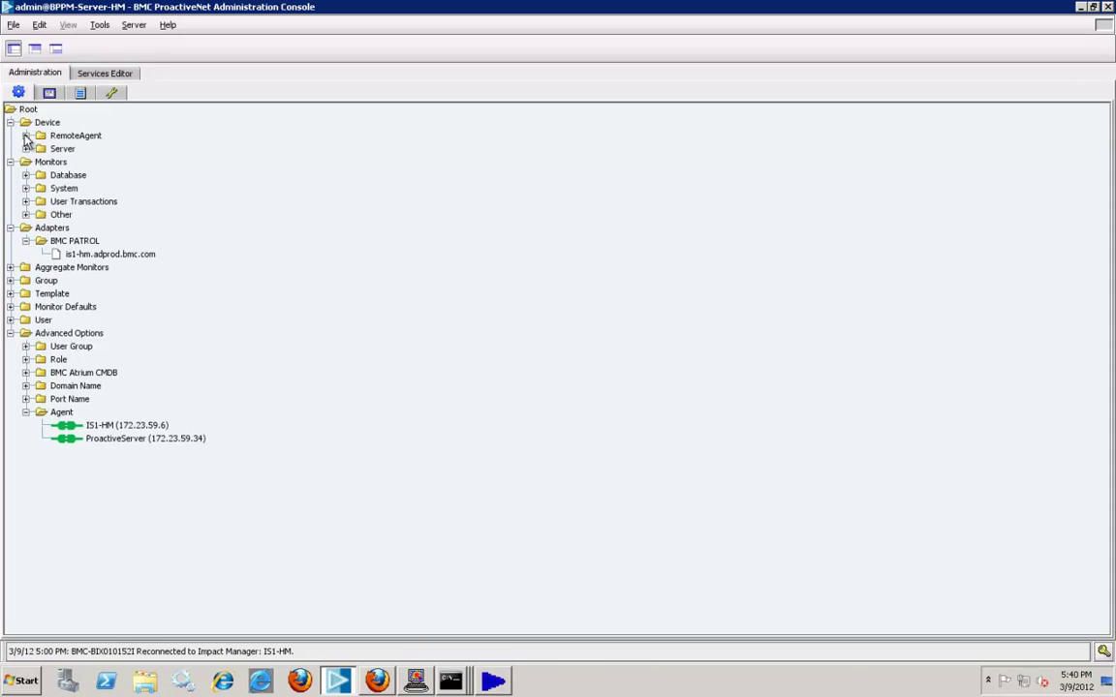
click(25, 135)
click(42, 149)
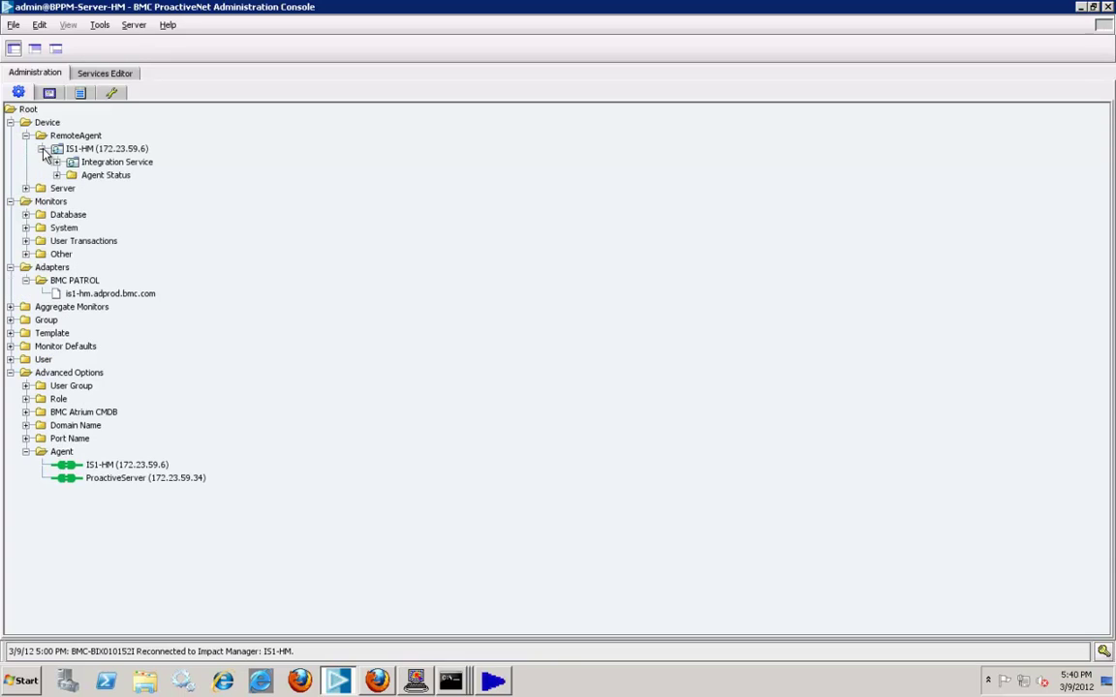
click(103, 165)
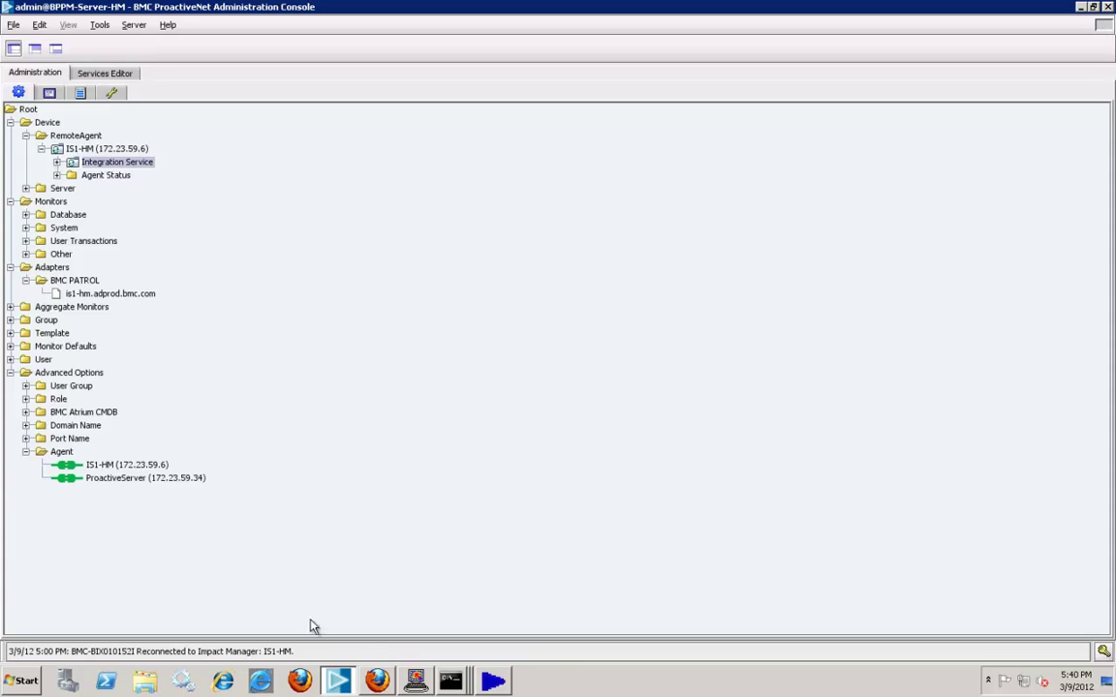
click(378, 681)
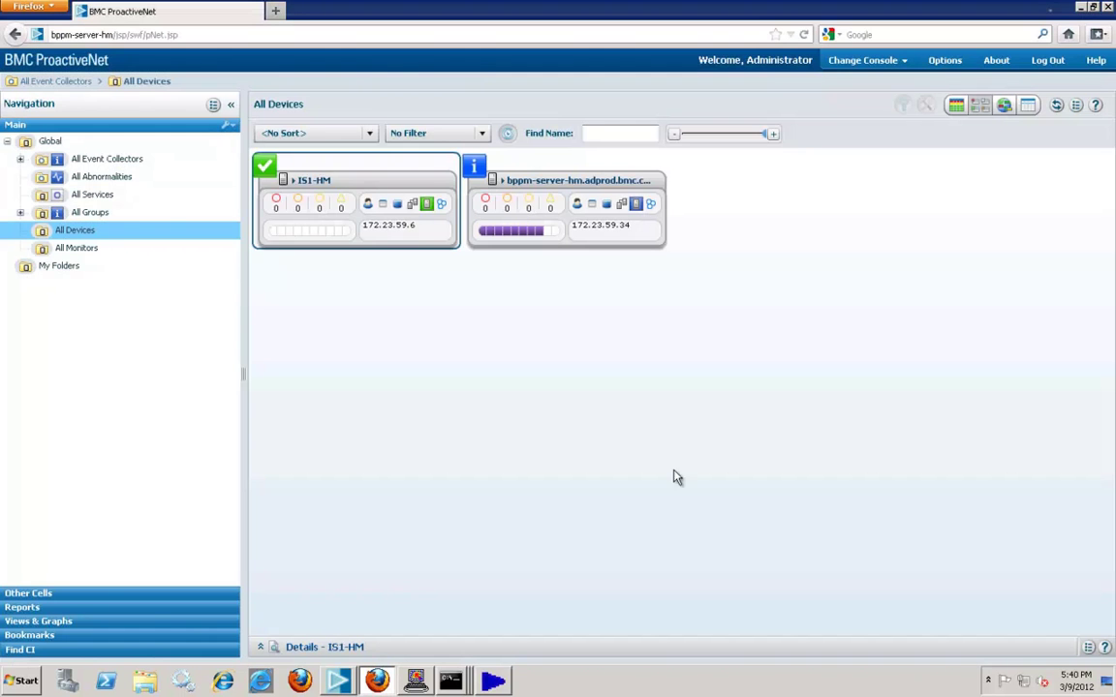
Refresh All Devices and list PatrolAgent1's monitors, showing Windows Operating System monitors from IS1-HM
click(1057, 105)
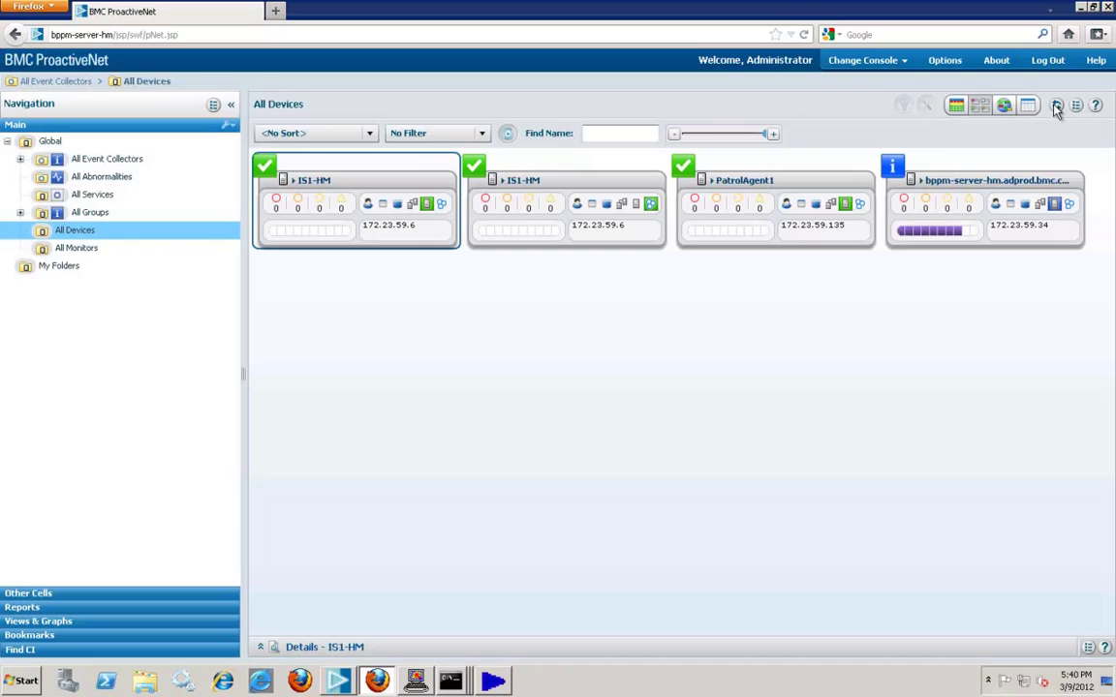
mouse_move(810, 193)
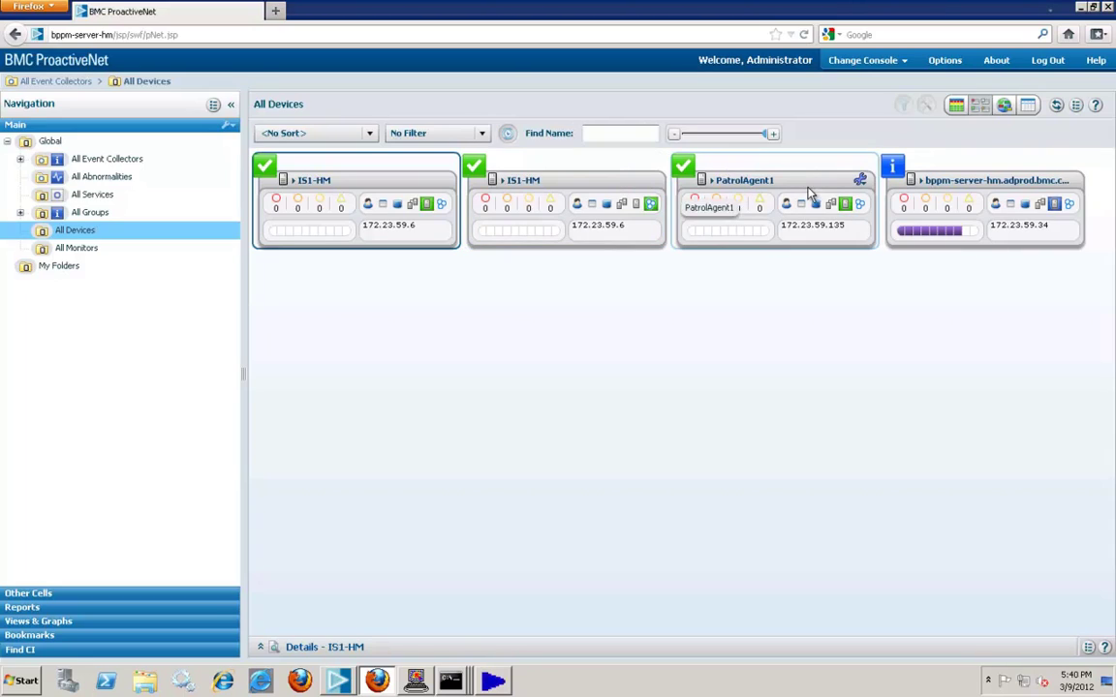
click(861, 184)
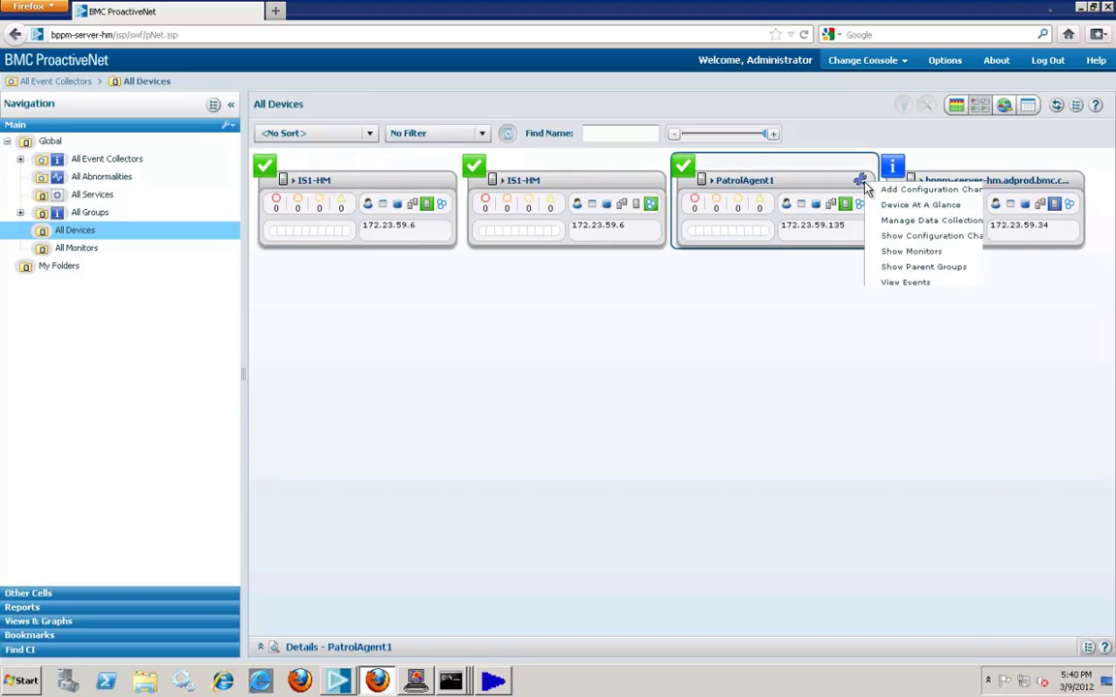
click(911, 251)
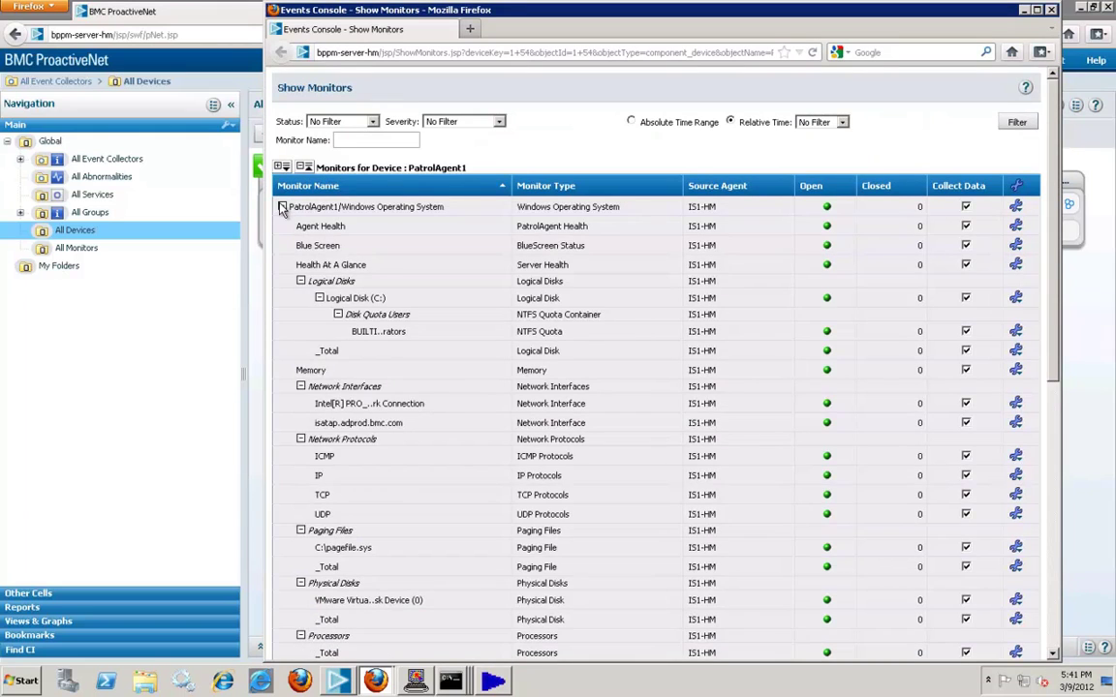
Graph the svchost process monitor under Services > Group Policy Client, charting Processor Time and Working Set
click(282, 207)
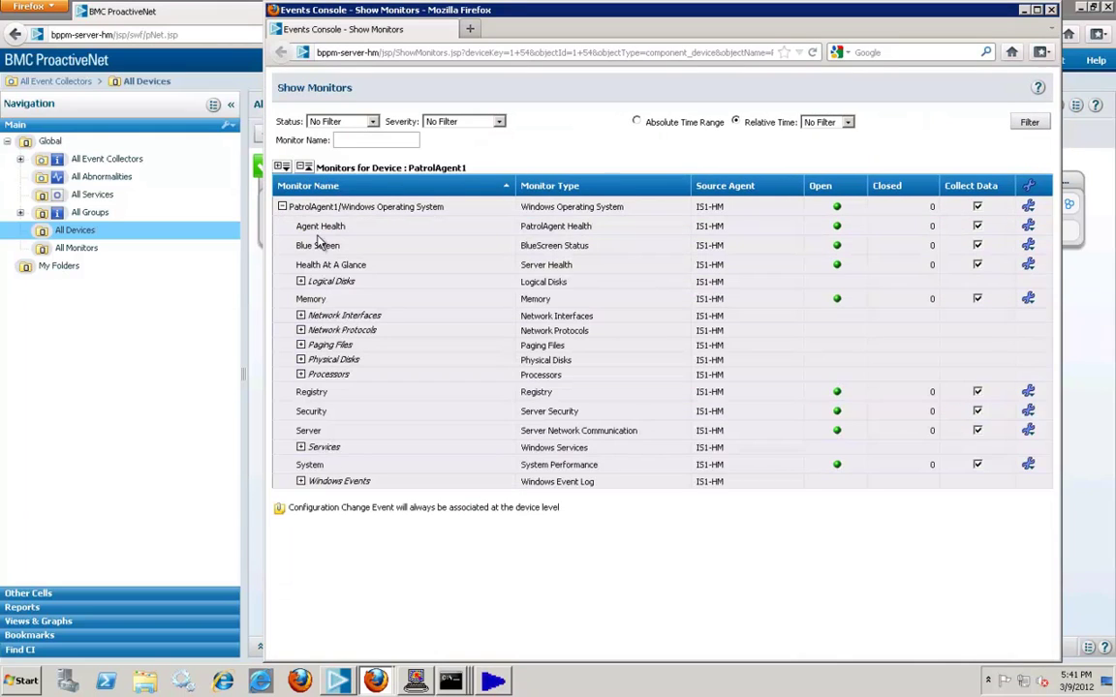
click(302, 375)
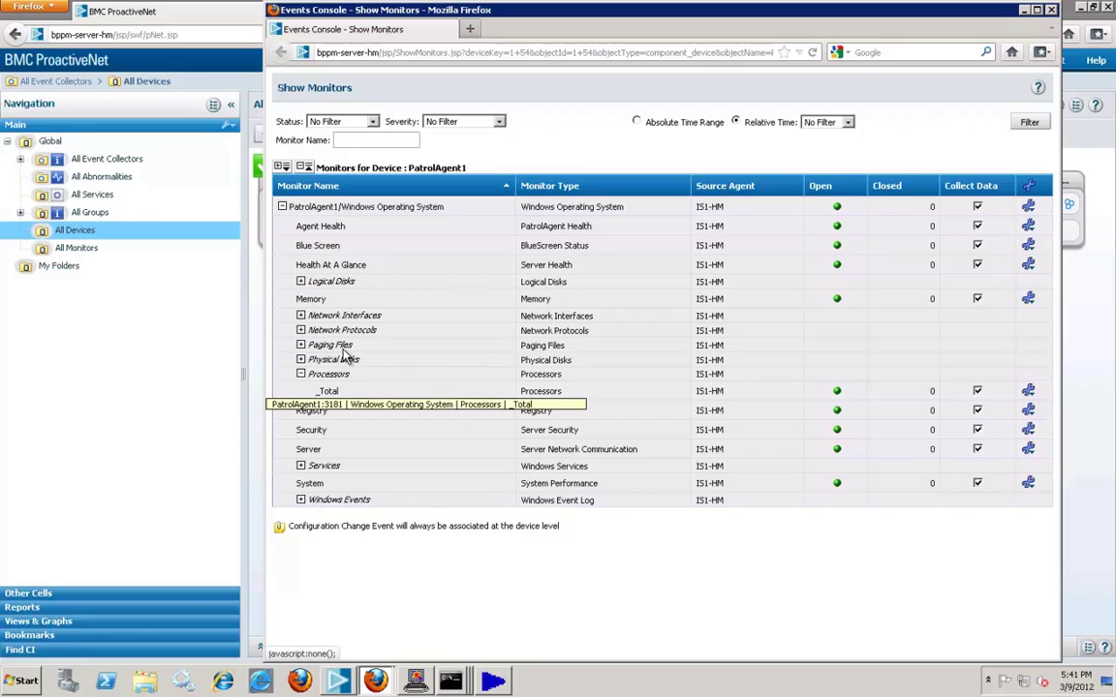
click(301, 466)
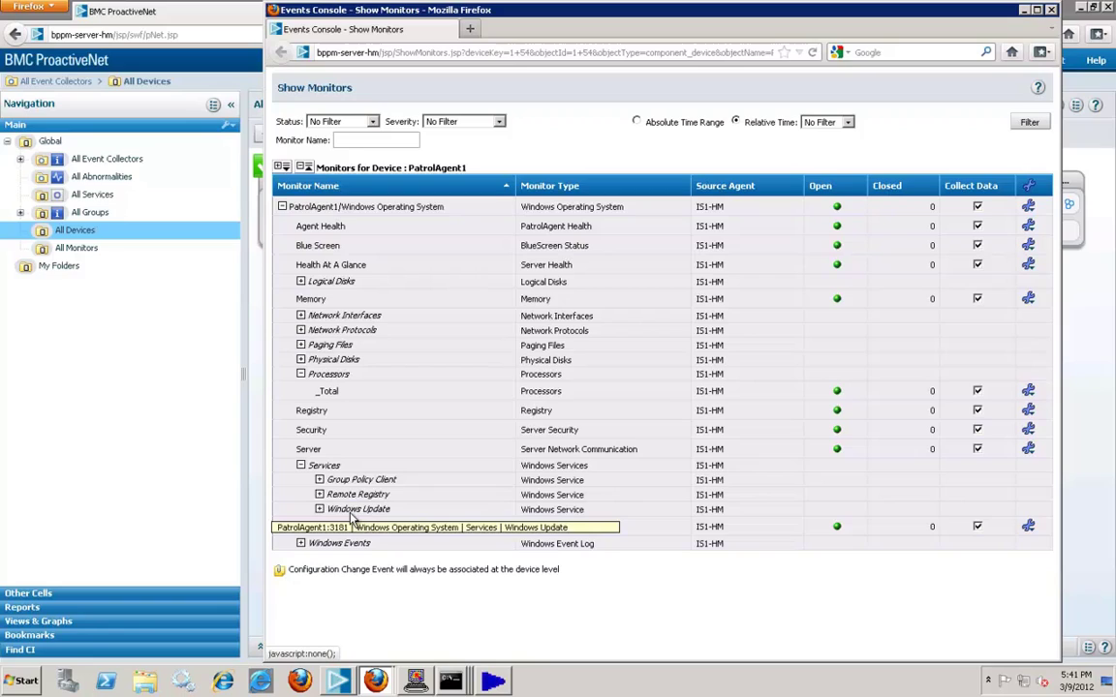
click(319, 481)
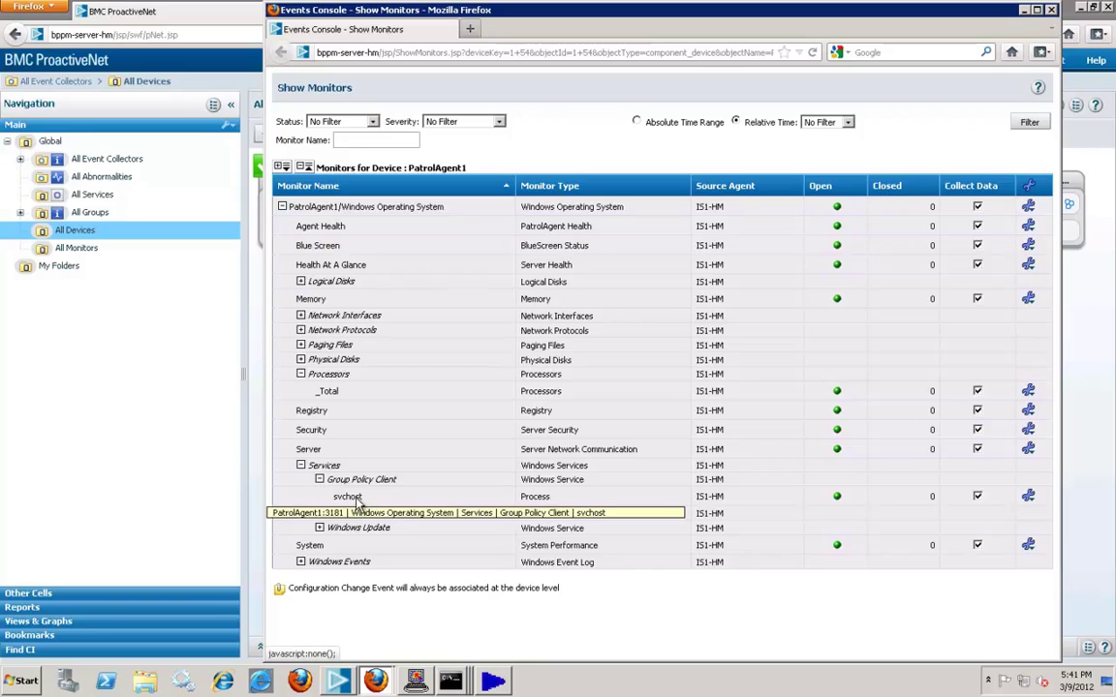
click(1027, 497)
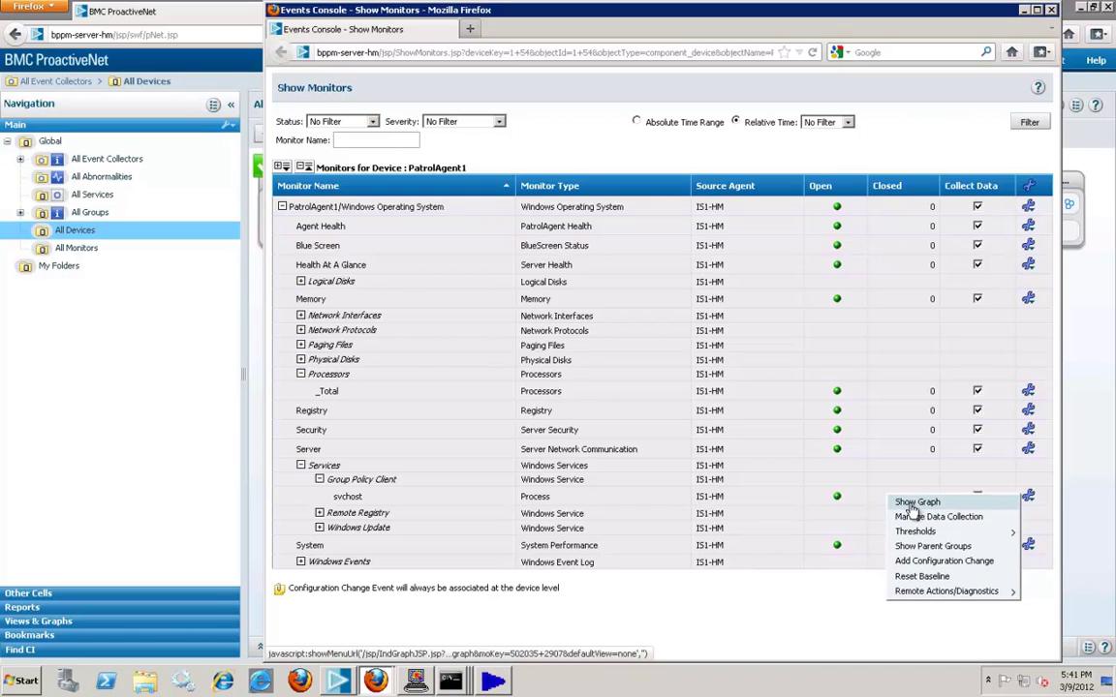
click(913, 503)
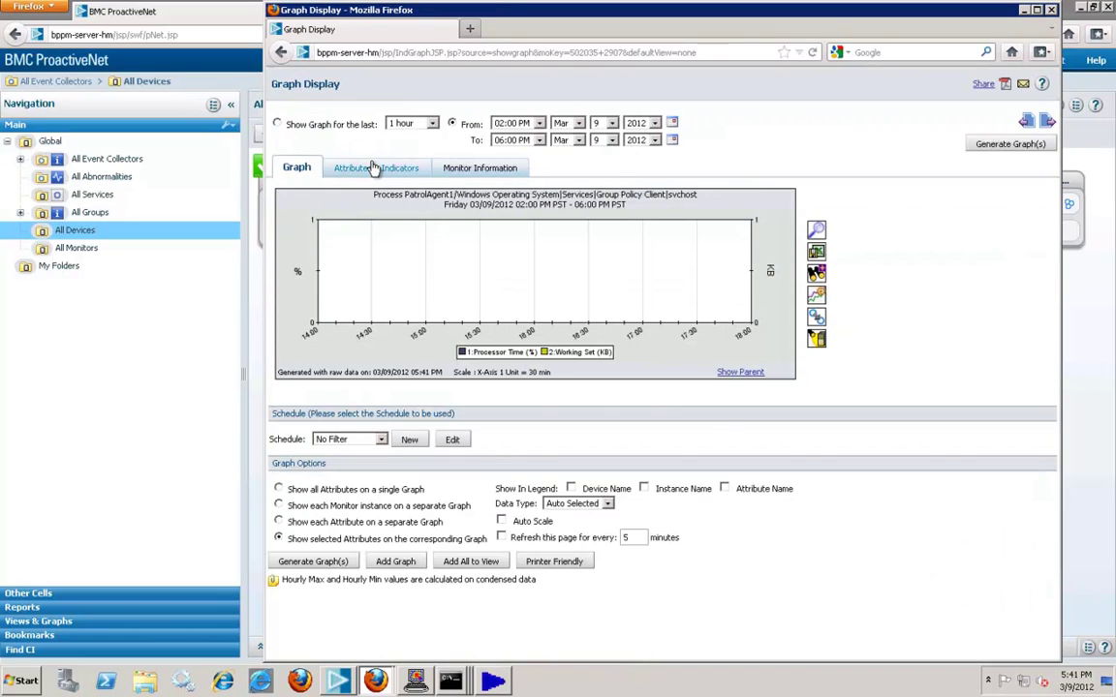
Check the svchost graph's Attributes & Indicators, then close the Graph Display window
click(374, 168)
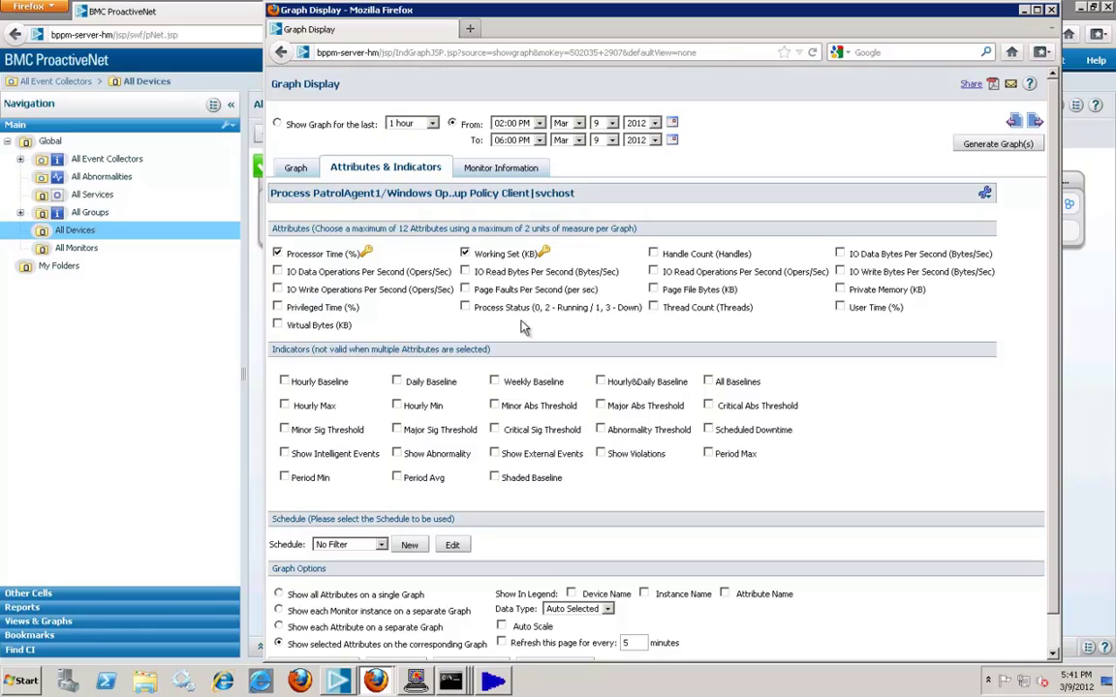
click(1051, 10)
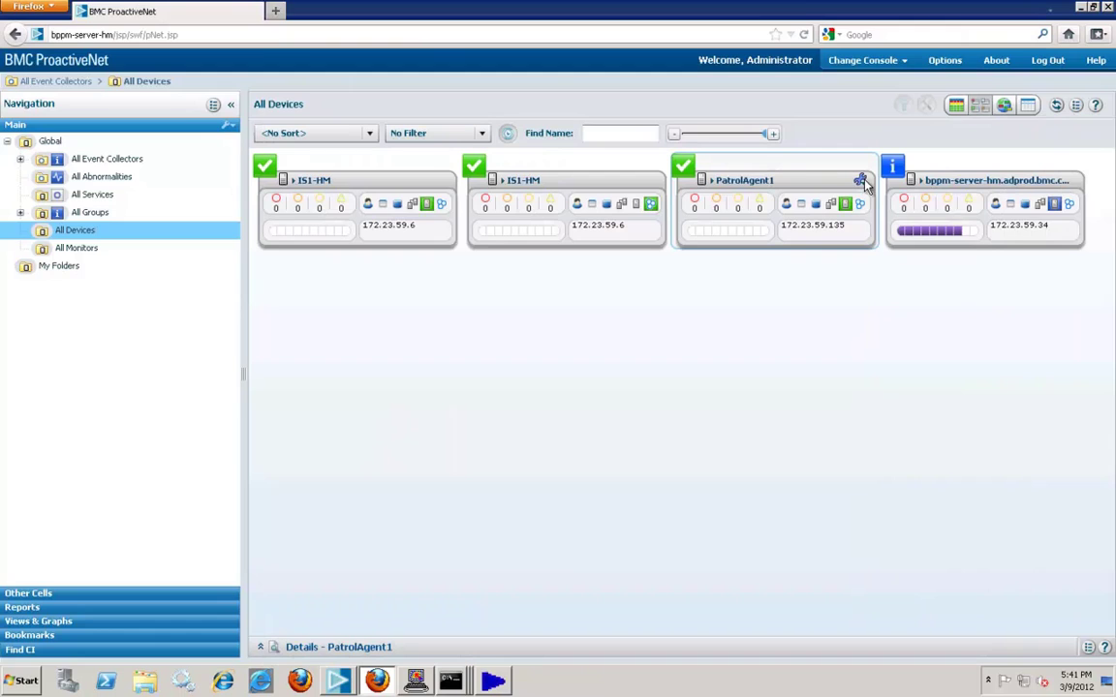
Reopen PatrolAgent1's monitor list and collapse then re-expand its Windows Operating System row
click(863, 183)
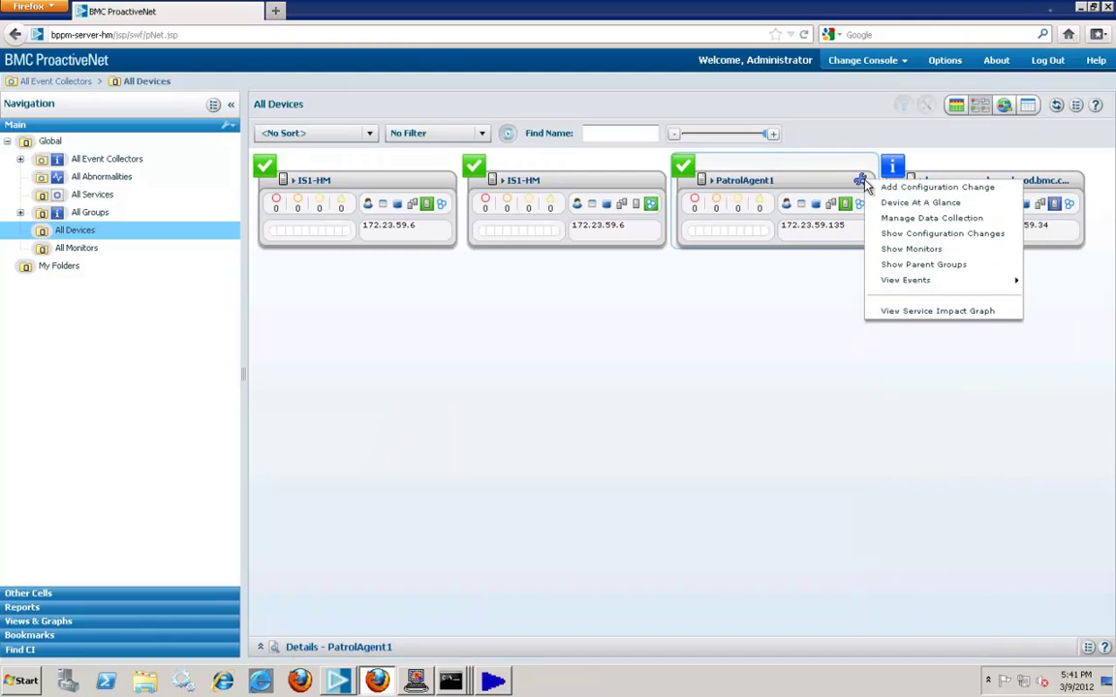
click(911, 249)
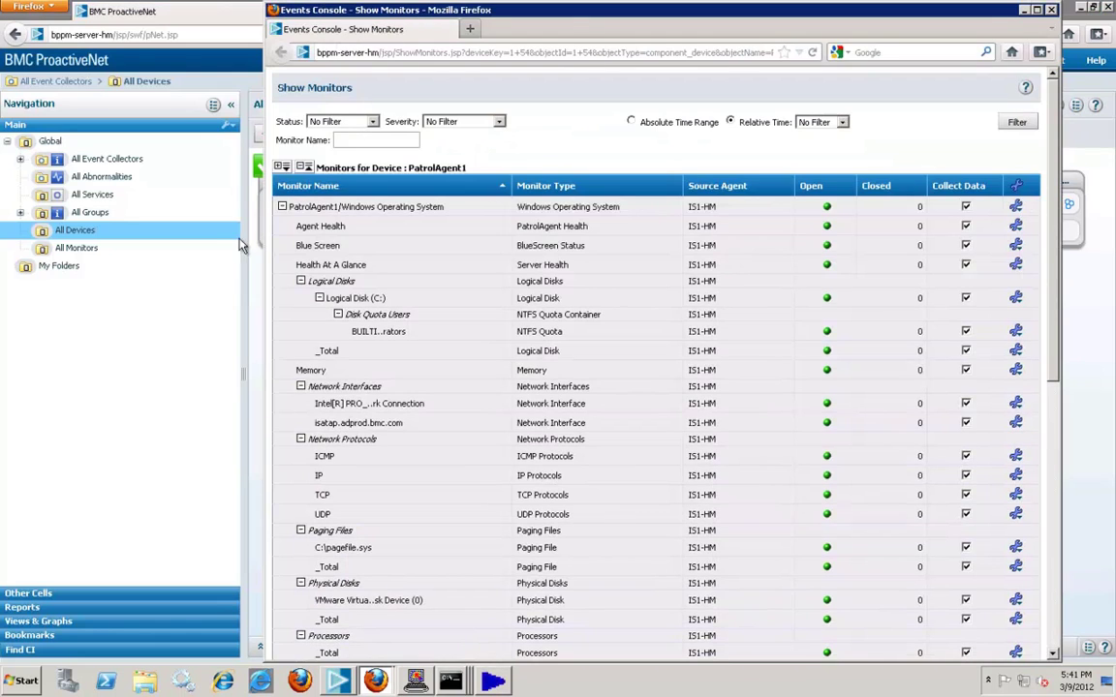
click(282, 207)
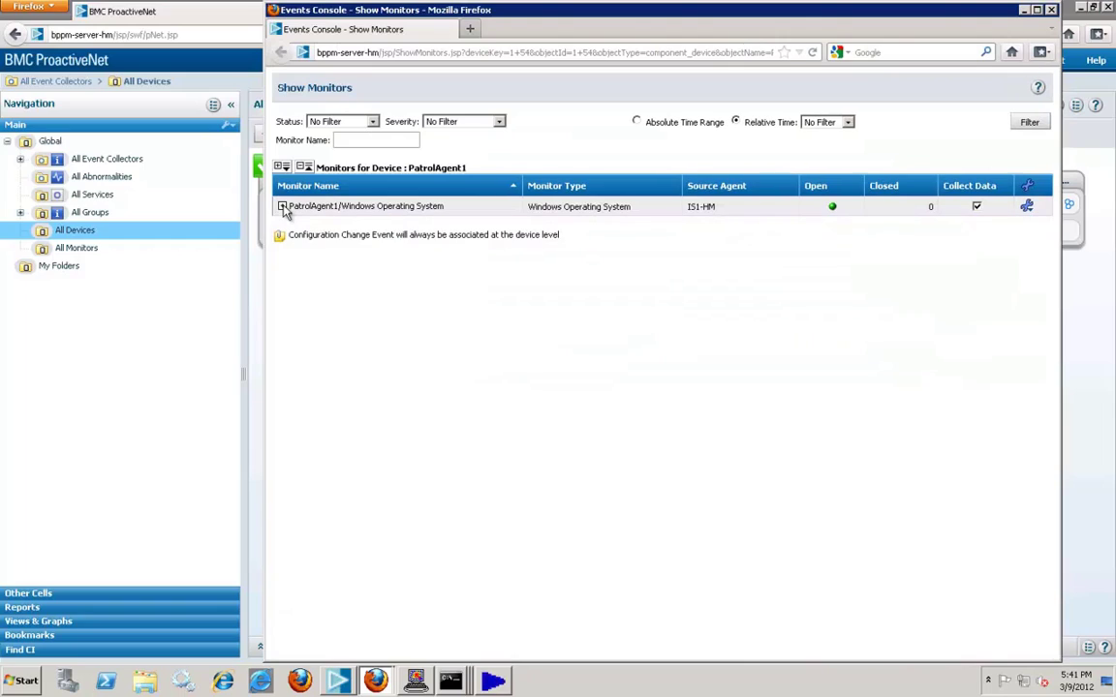
click(281, 207)
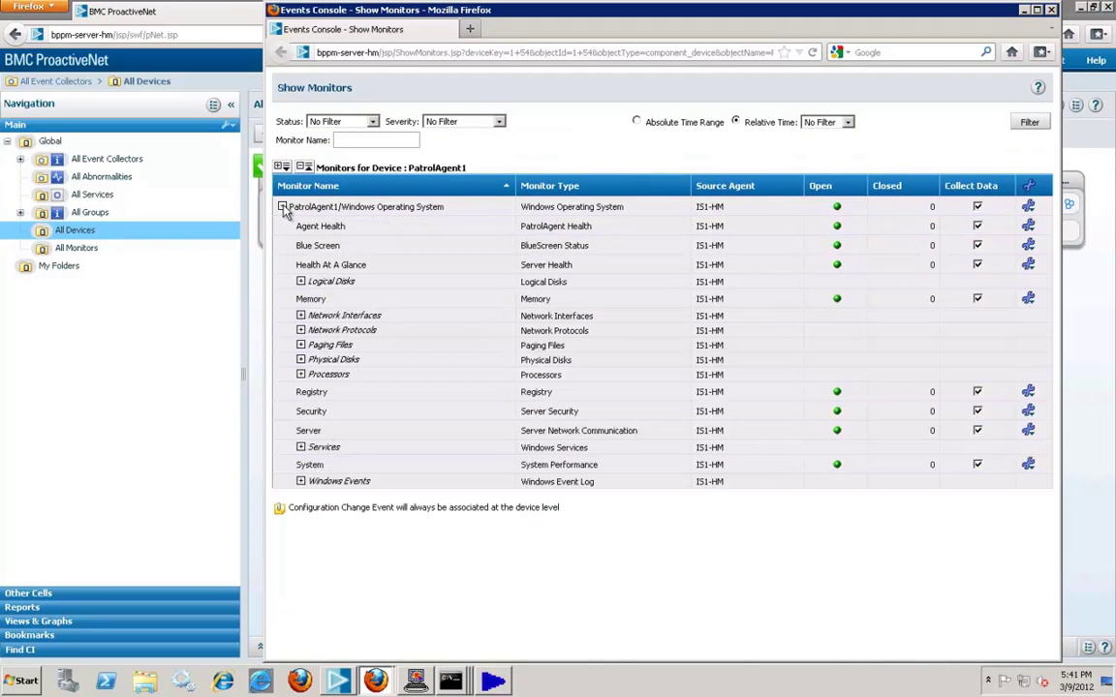